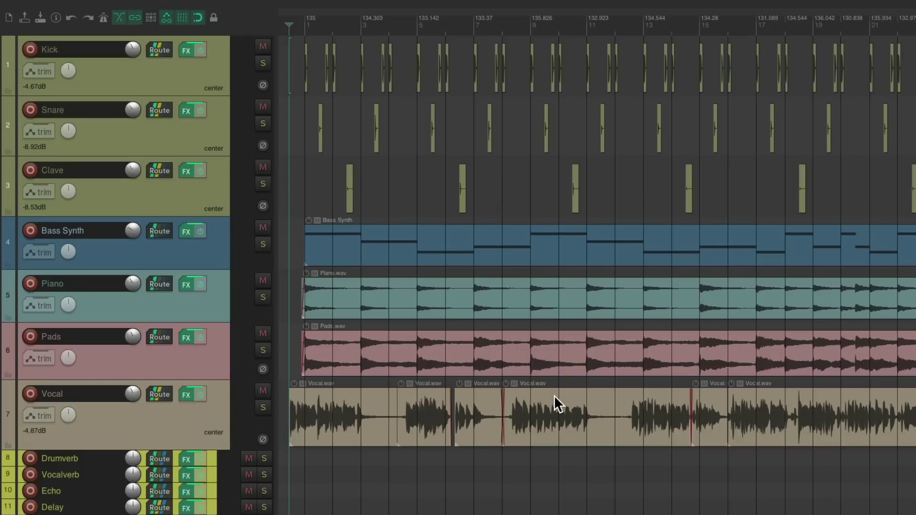
- Play the mix, then solo the Snare track and play it back with its effects and reverb send
key("space")
left_click(263, 124)
key("space")
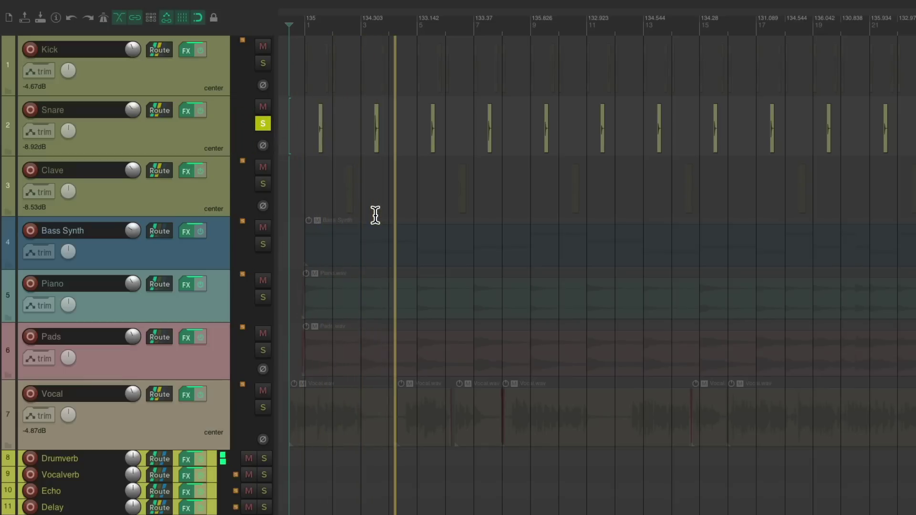
key("space")
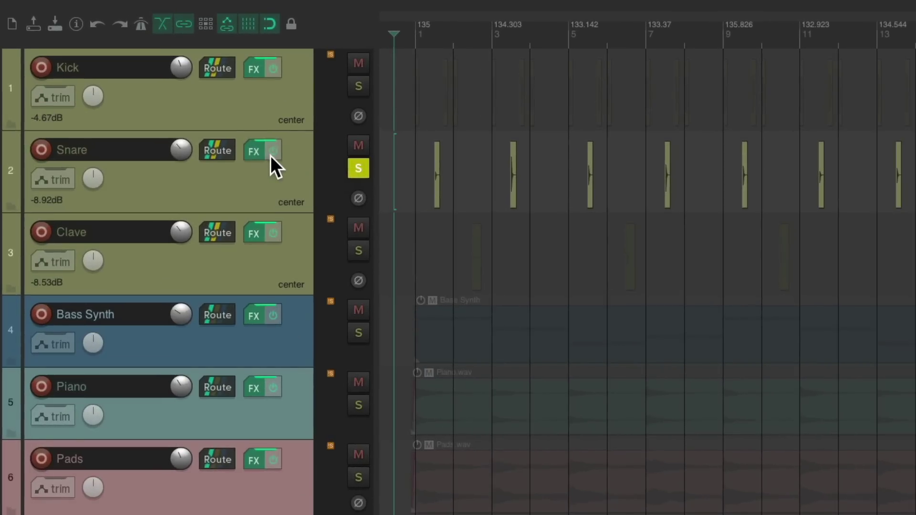
- Bypass the Snare track's effects and play the soloed track back
left_click(270, 155)
key("space")
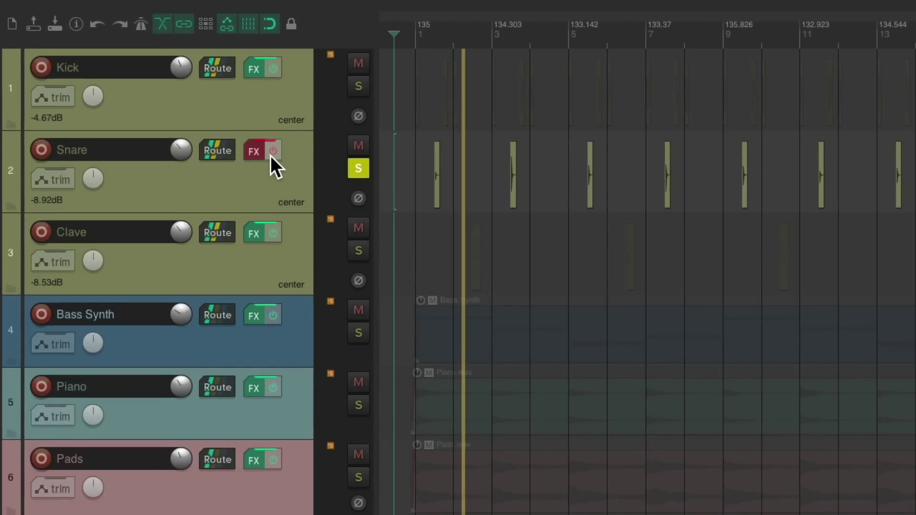
key("space")
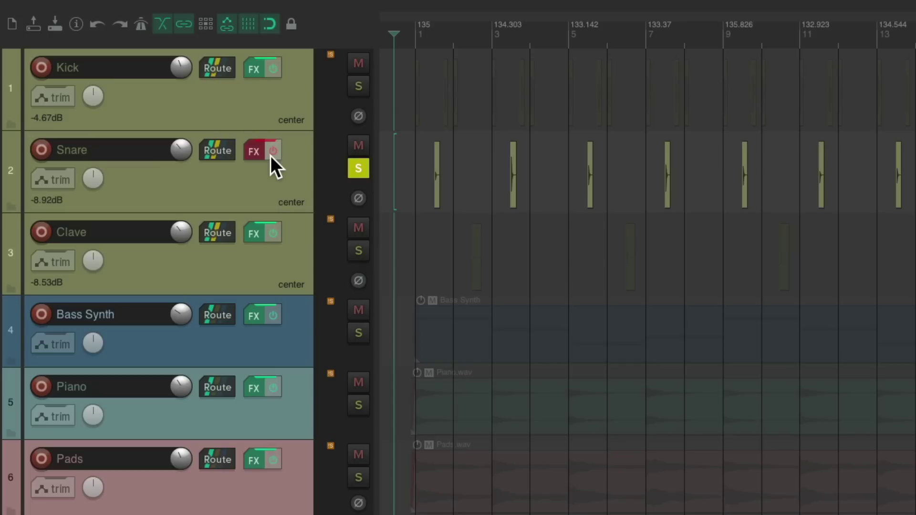
- Switch the Snare track's solo mode to Solo (ignore routing) and play it back without its sends
right_click(354, 165)
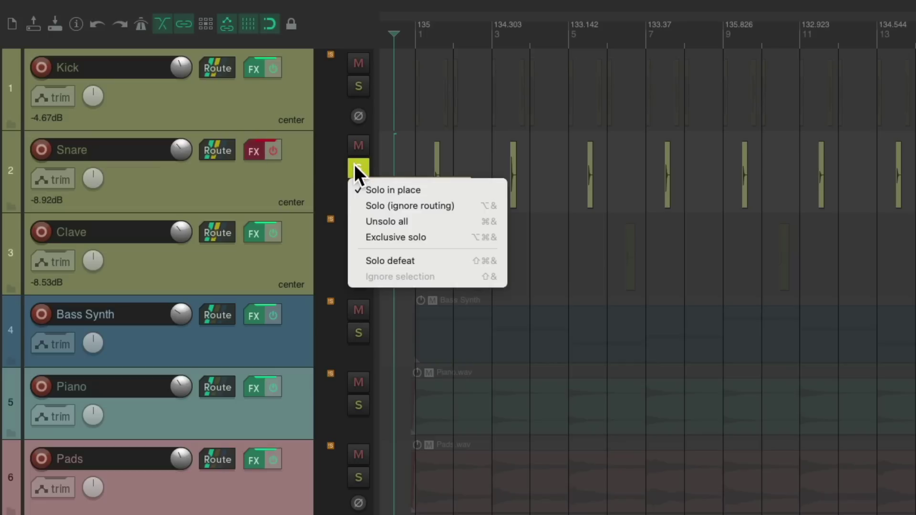
left_click(357, 203)
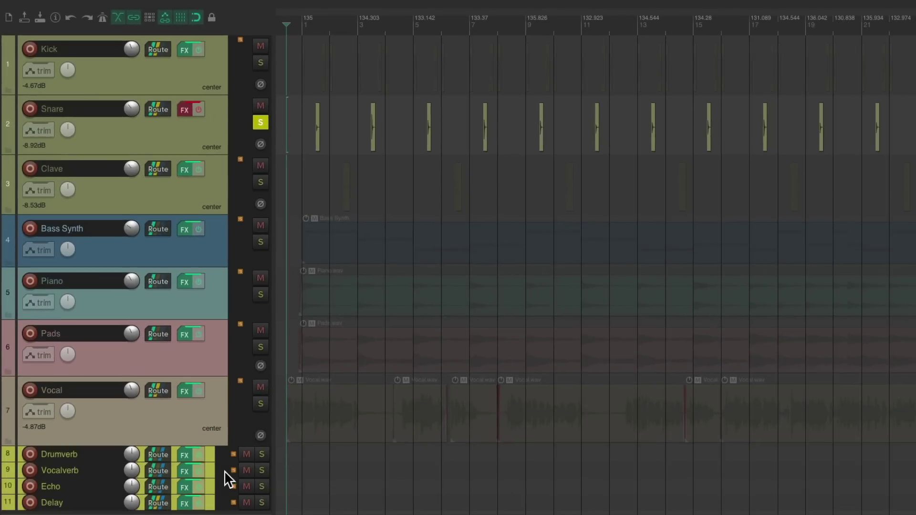
key("space")
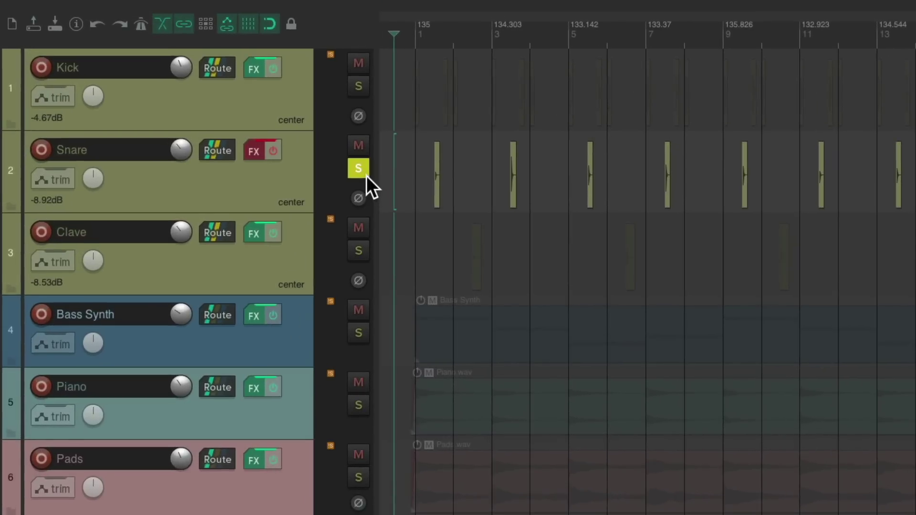
- Unsolo the Snare track and re-enable its effects
left_click(272, 129)
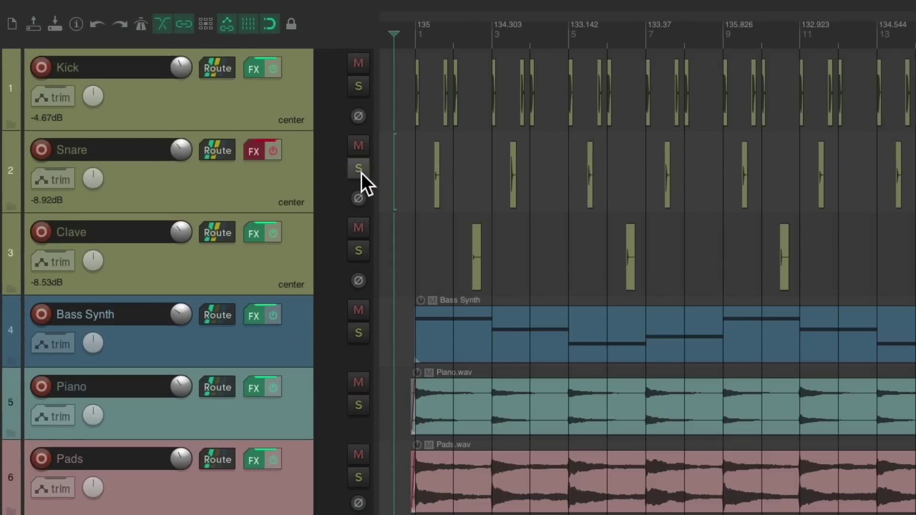
left_click(278, 154)
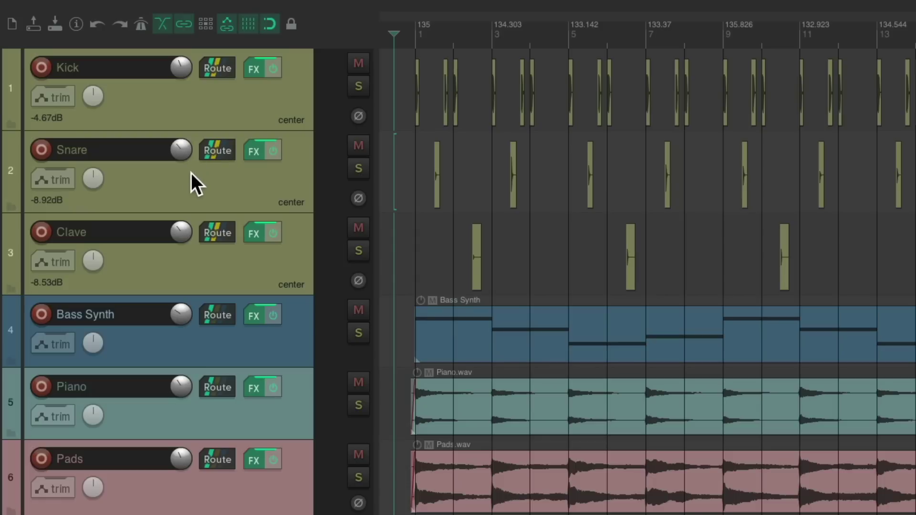
key("super+m")
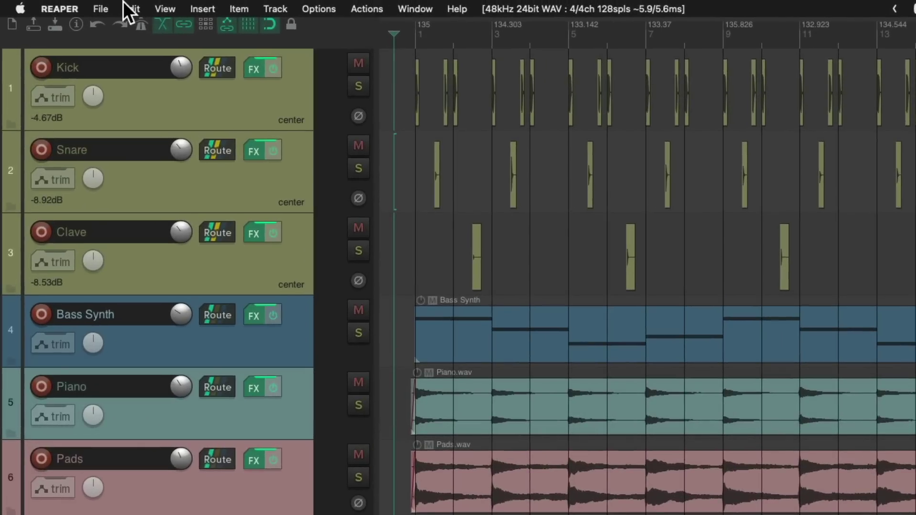
left_click(101, 3)
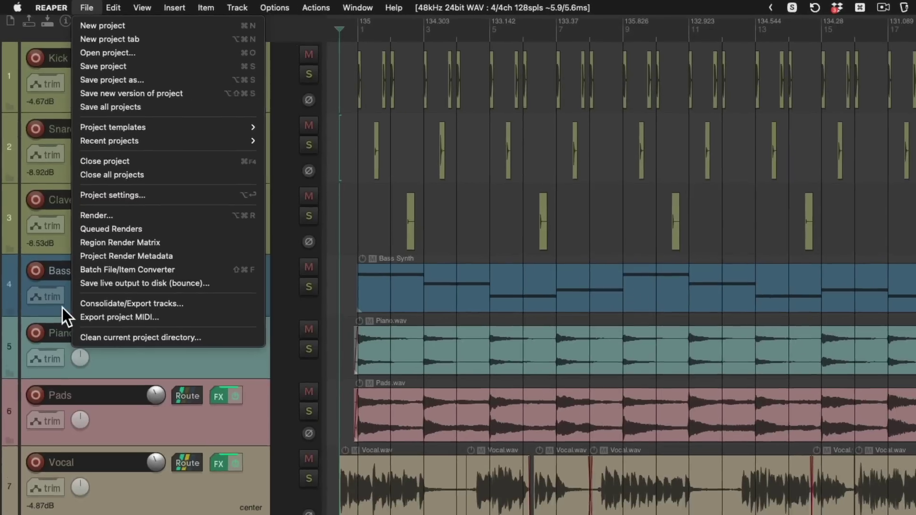
left_click(73, 356)
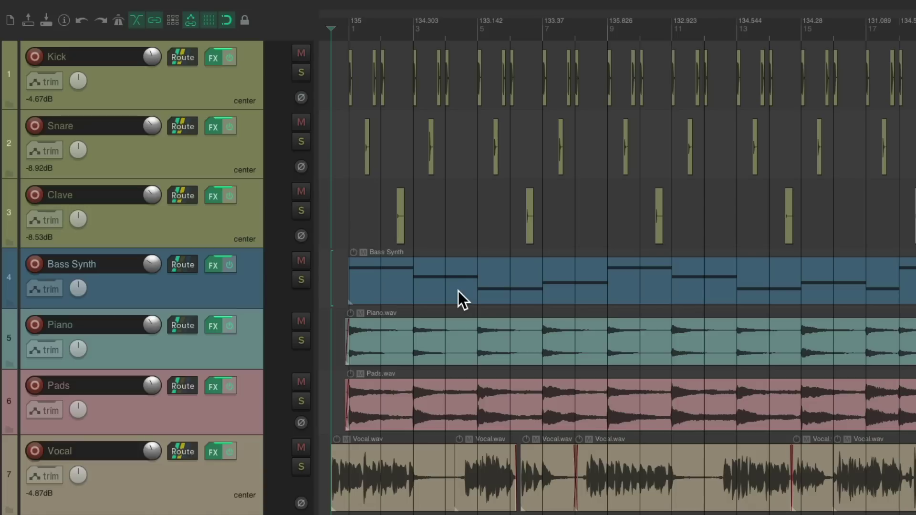
- Freeze the Bass Synth track to stereo, rendering pre-fader, and deselect the track
right_click(248, 289)
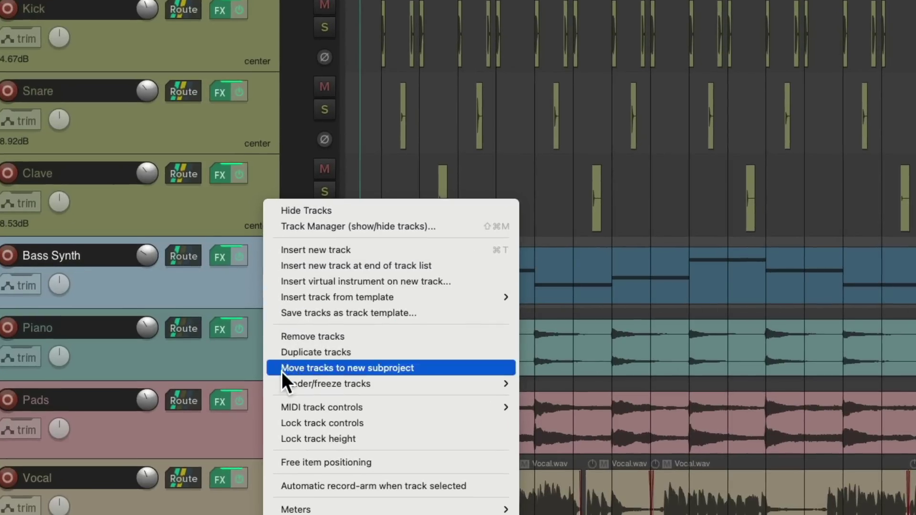
mouse_move(278, 388)
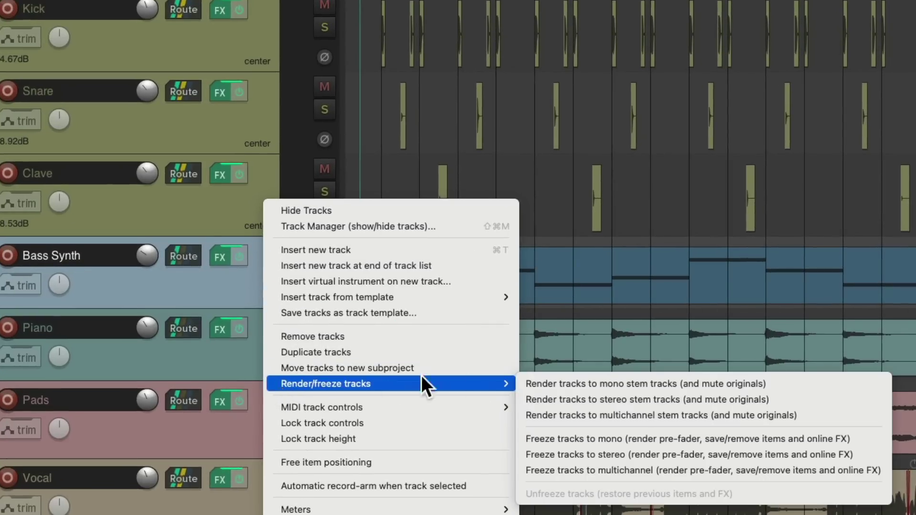
left_click(534, 455)
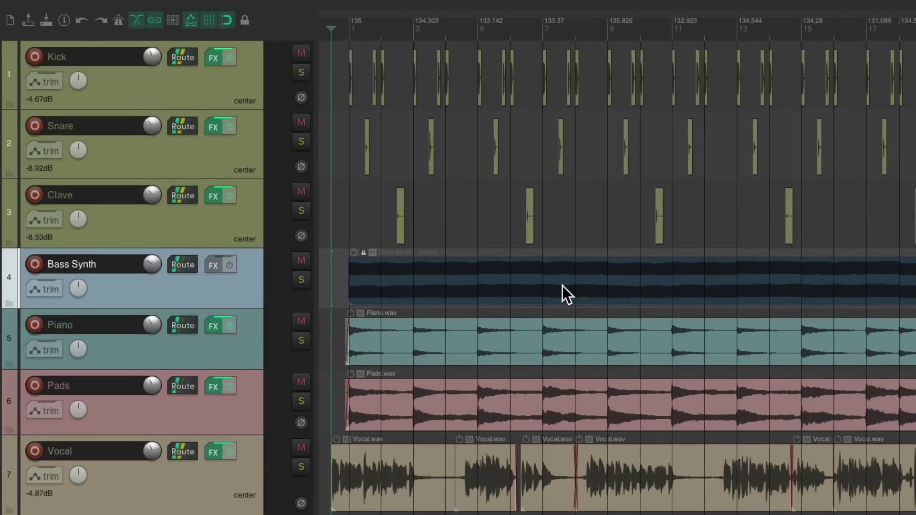
key("Escape")
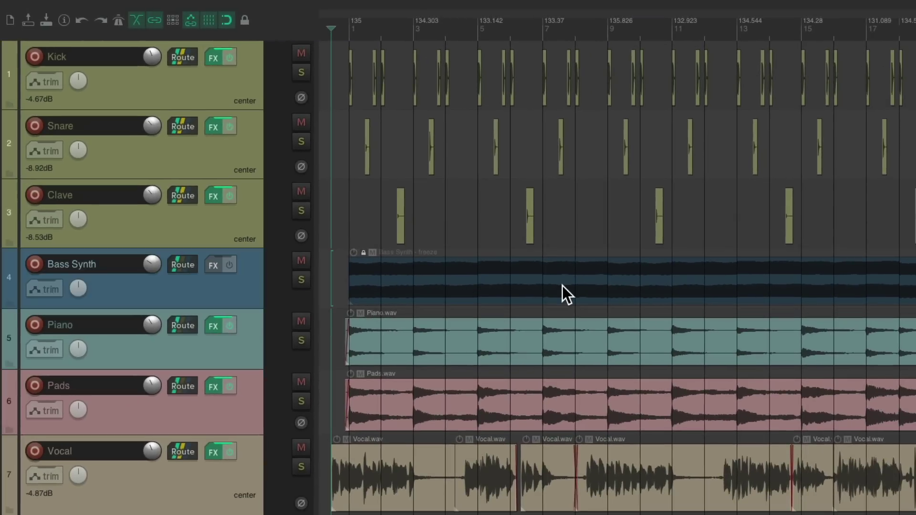
- Play the project with the Vocal track muted to check the frozen Bass Synth, and unmute the vocal after stopping
left_click(301, 448)
key("space")
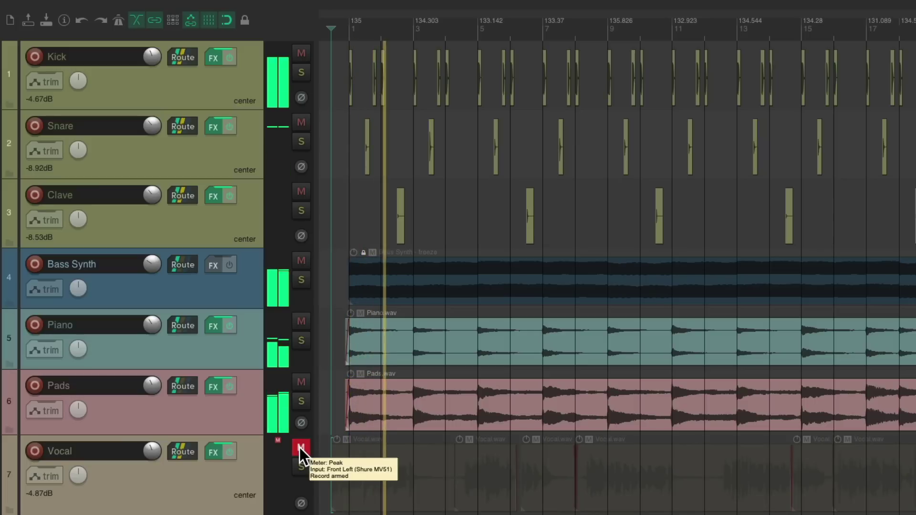
key("space")
left_click(301, 448)
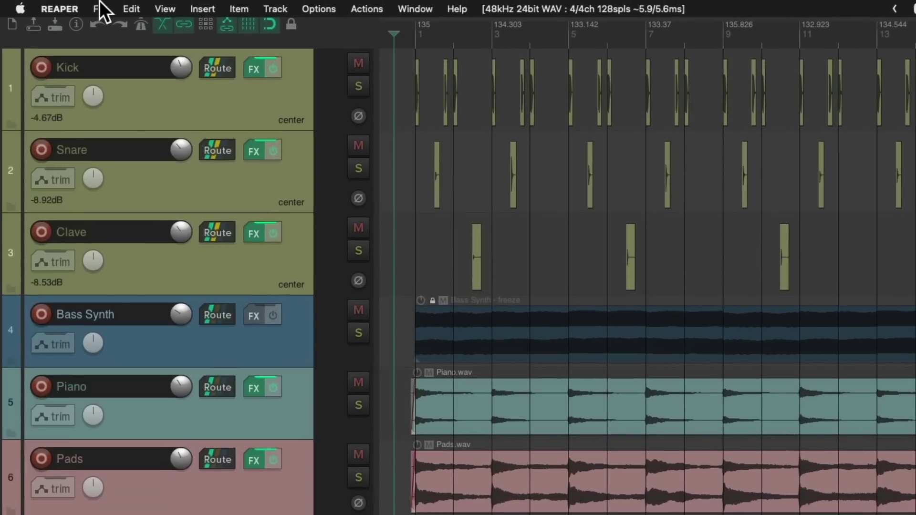
- Open the Consolidate/Export tracks settings and replace the consolidated filename with the $track wildcard
left_click(98, 5)
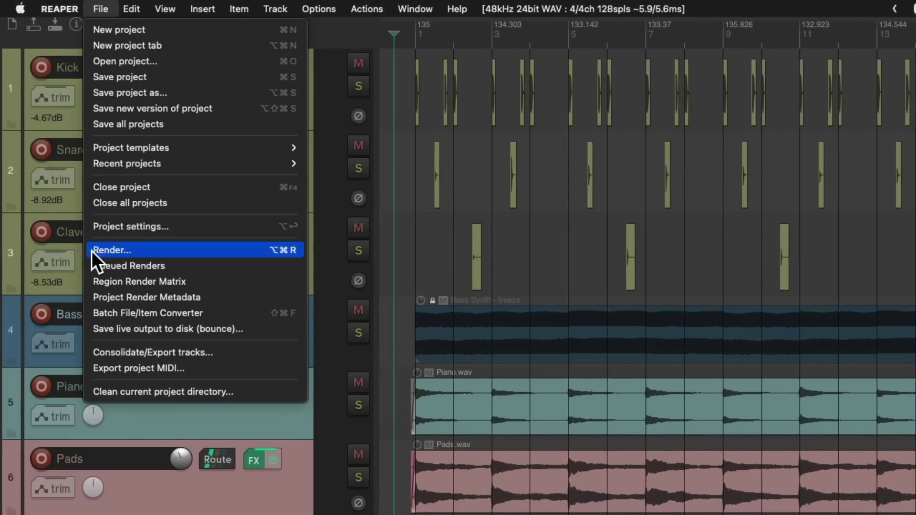
left_click(90, 351)
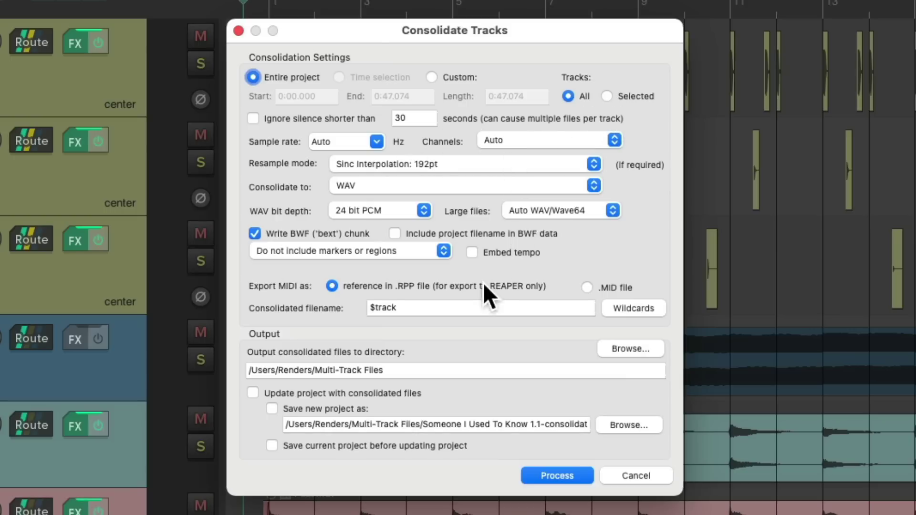
left_click(479, 310)
key("BackSpace")
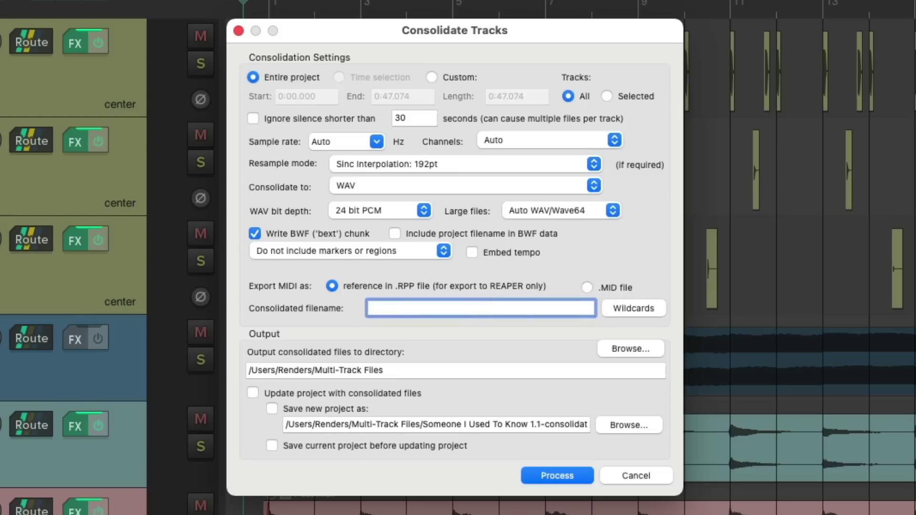
left_click(620, 309)
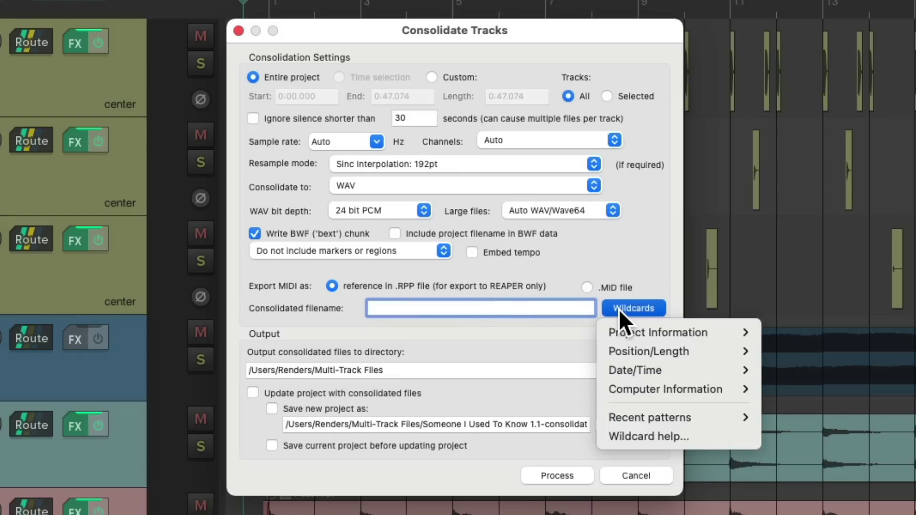
mouse_move(617, 333)
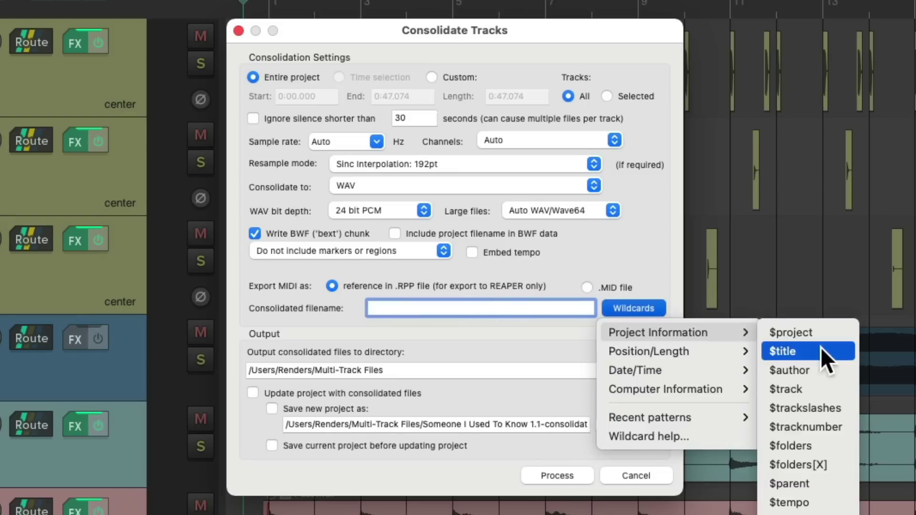
left_click(836, 391)
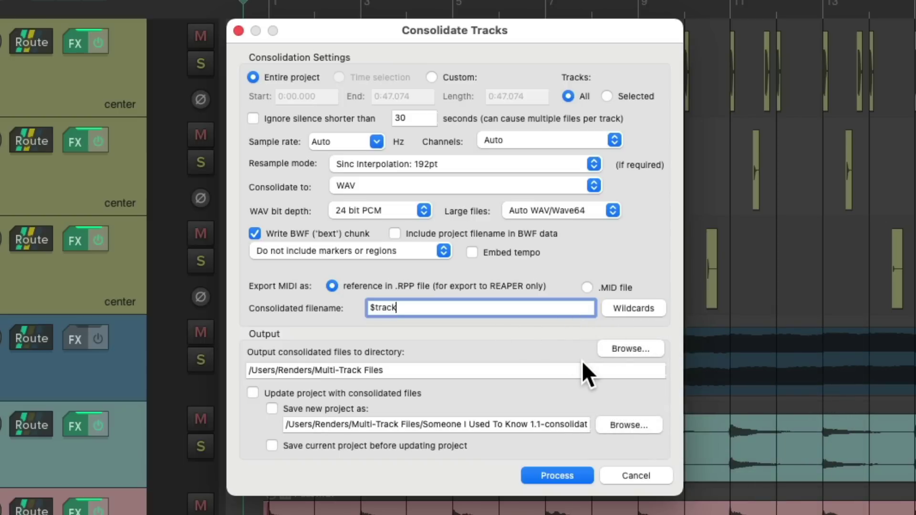
- Choose the Multi-Track Files folder inside Renders as the output directory for the consolidated files
left_click(612, 348)
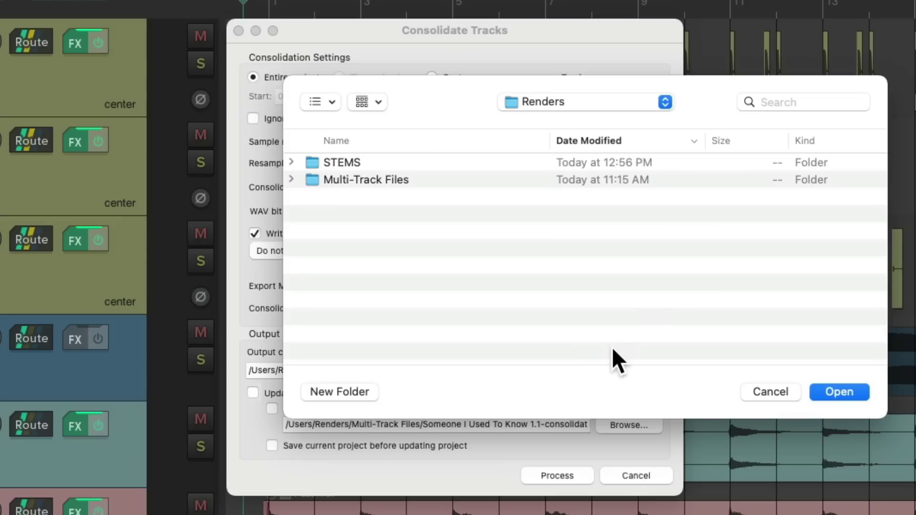
left_click(456, 180)
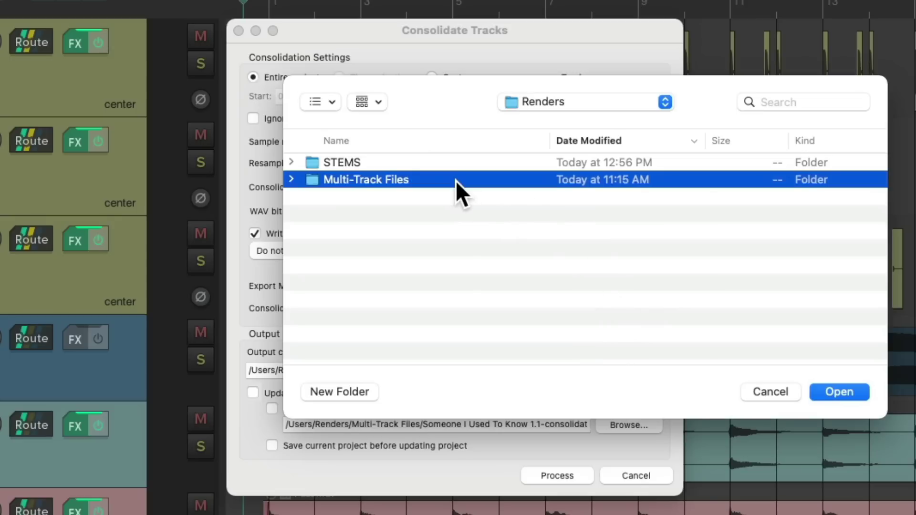
double_click(457, 180)
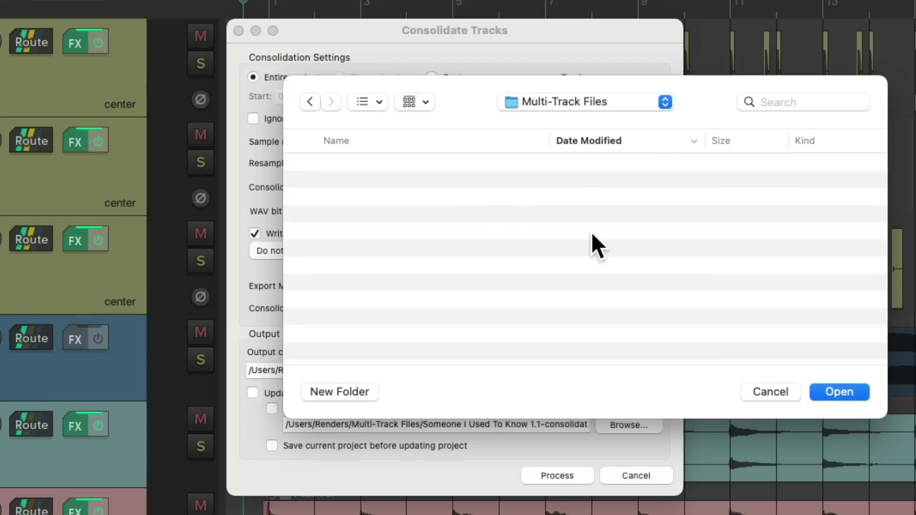
left_click(839, 392)
- Keep WAV as the consolidation format and process all tracks for the entire project
left_click(467, 187)
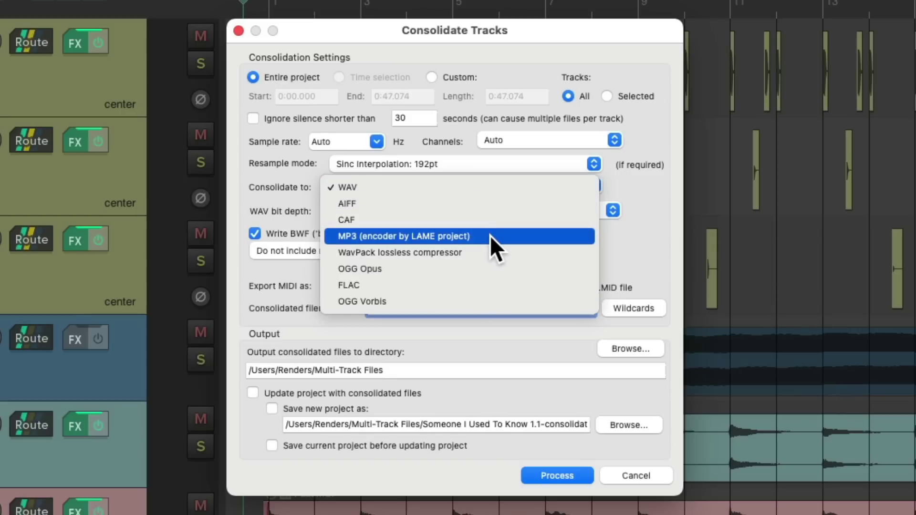
left_click(482, 189)
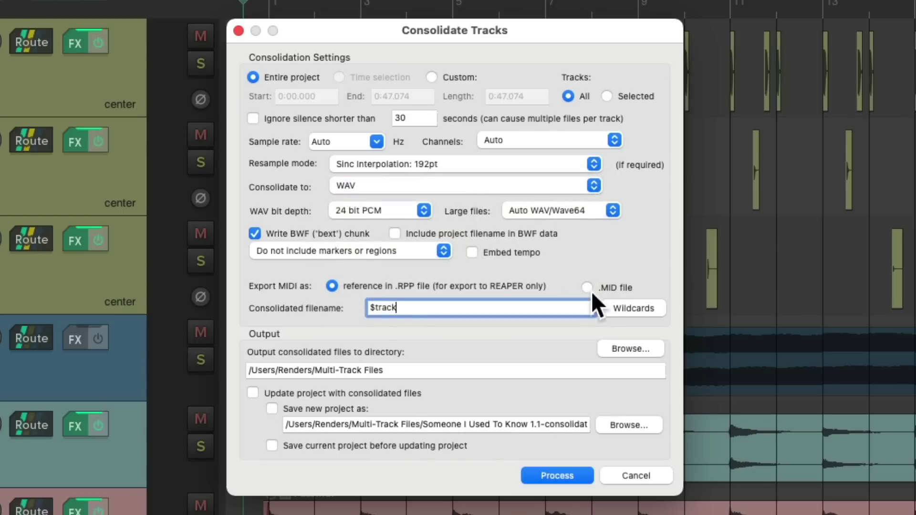
left_click(563, 470)
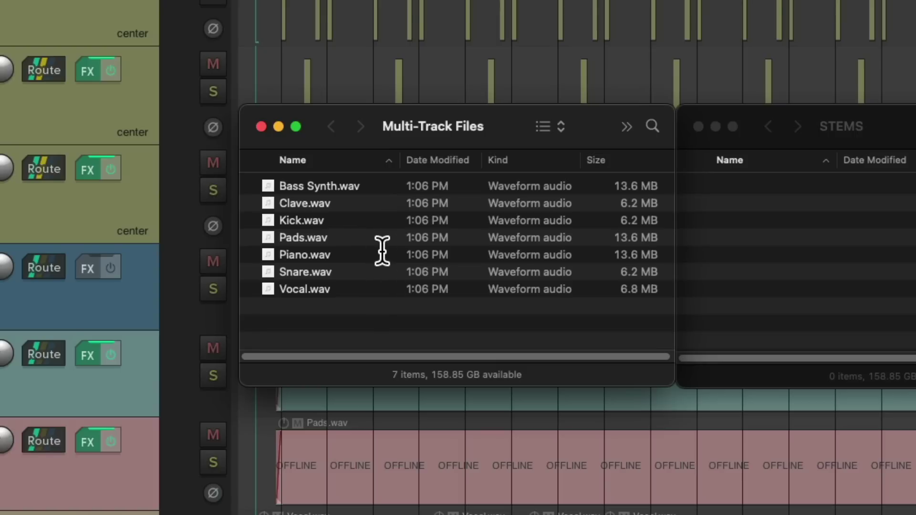
- Preview the exported Snare.wav and Clave.wav in the Multi-Track Files folder in Finder
left_click(362, 273)
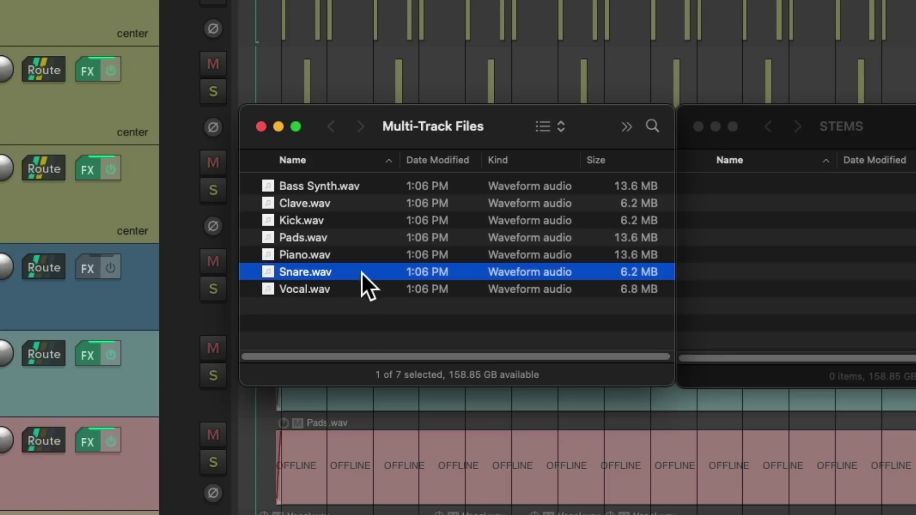
key("space")
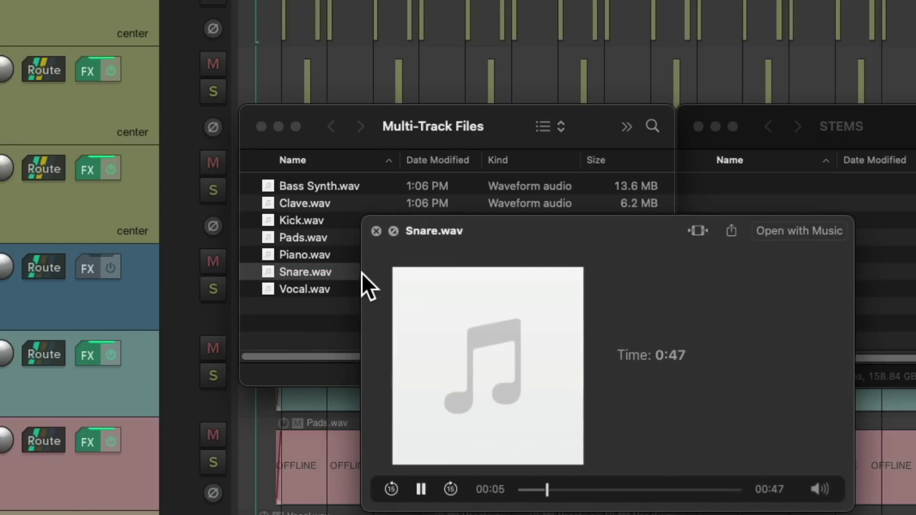
left_click(376, 231)
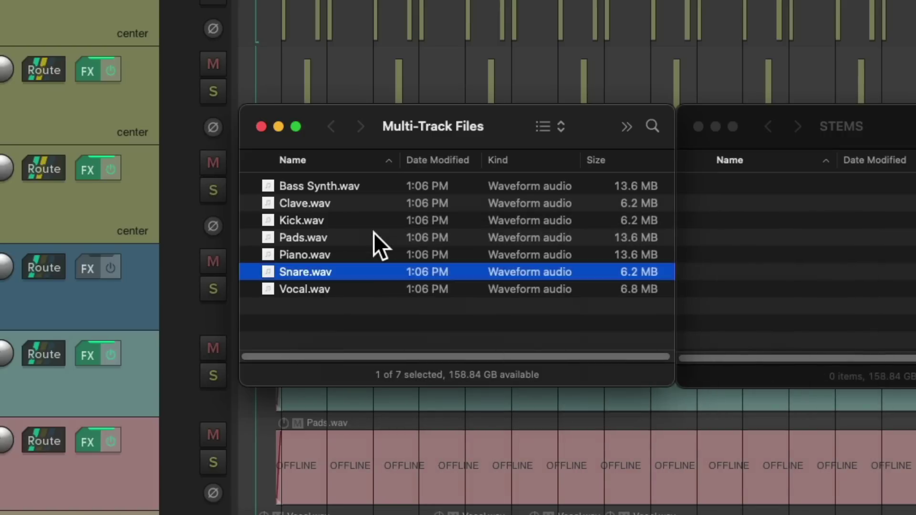
left_click(359, 207)
key("space")
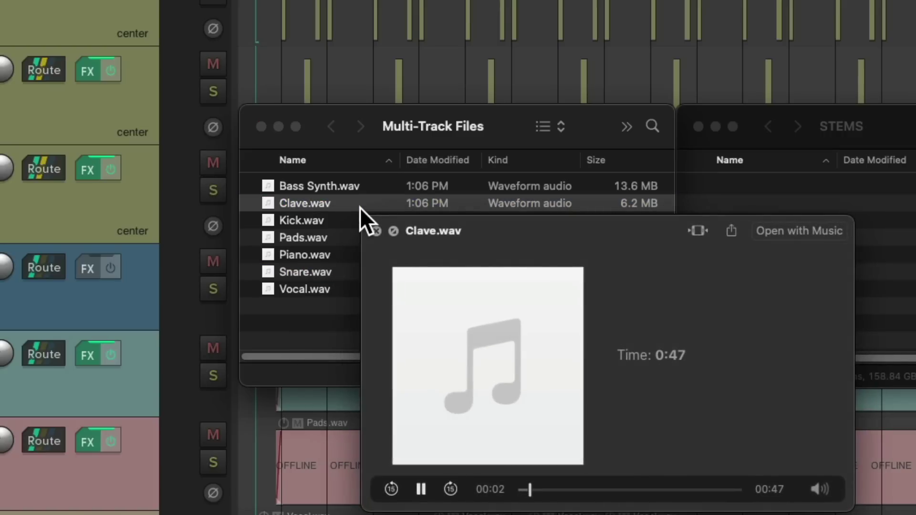
left_click(376, 231)
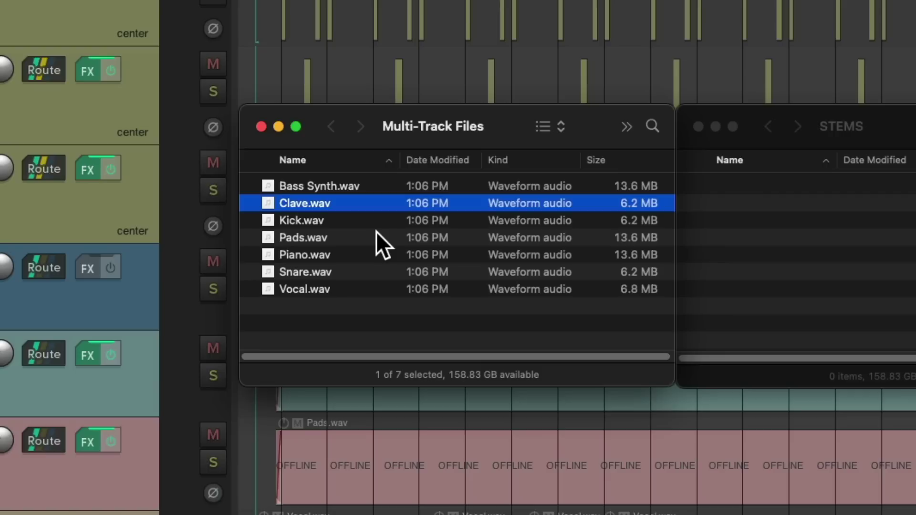
- Select the Kick through Vocal tracks and open the render settings with Selected tracks via master as the source
left_click(405, 305)
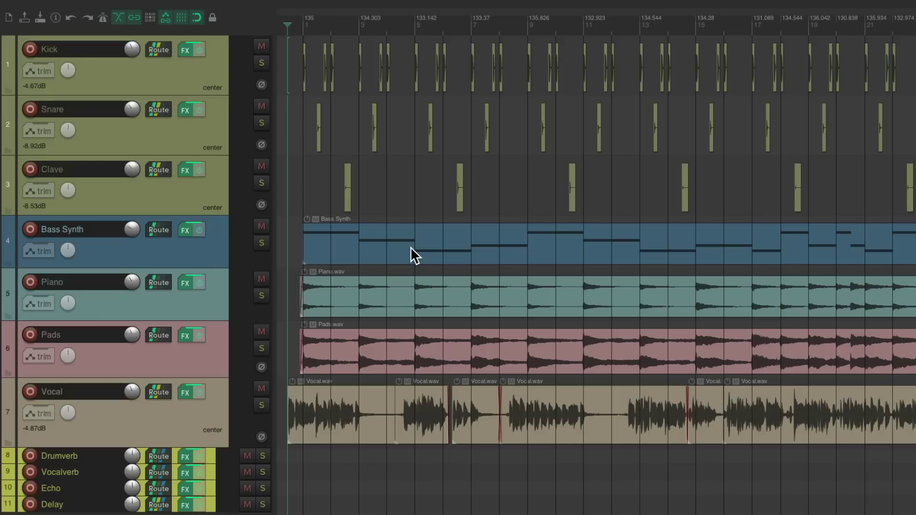
left_click(198, 77)
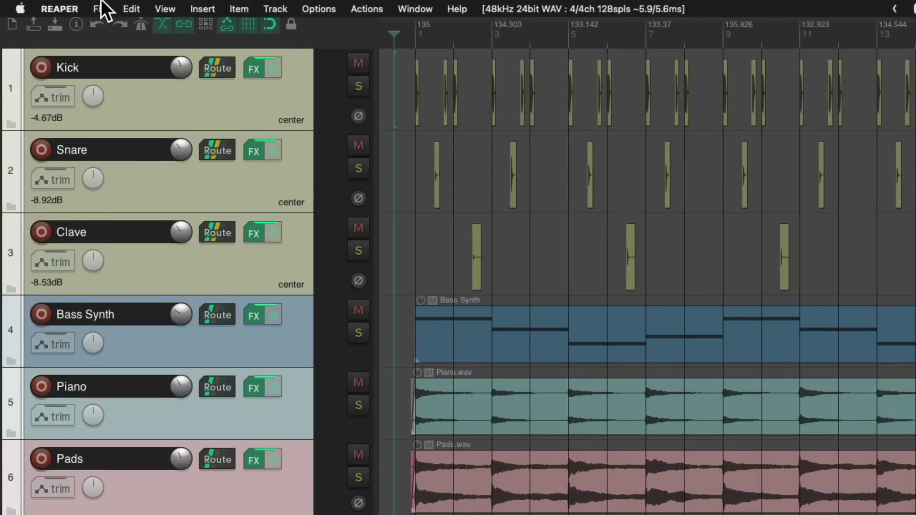
left_click(102, 9)
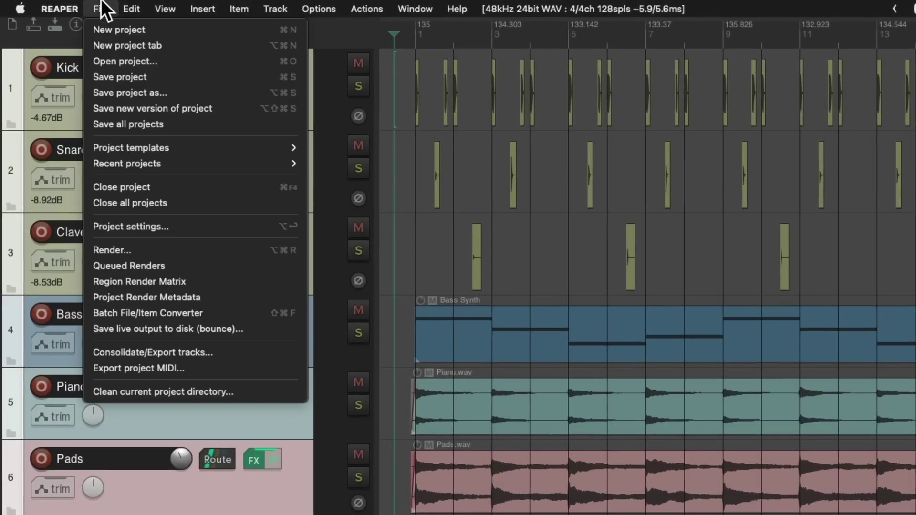
left_click(92, 253)
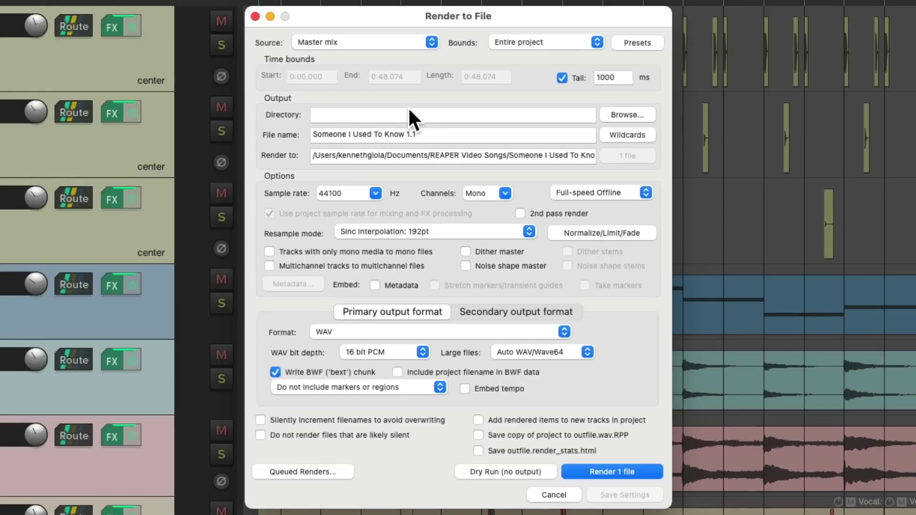
left_click(407, 43)
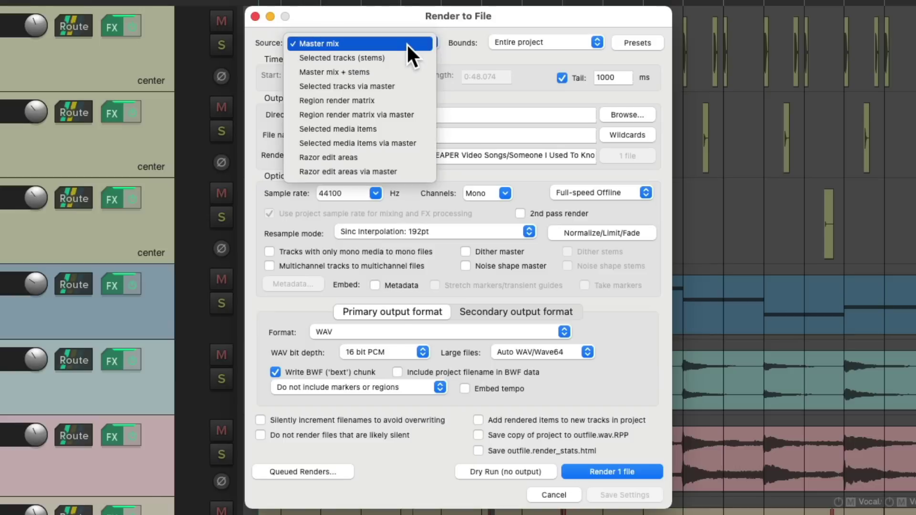
left_click(409, 83)
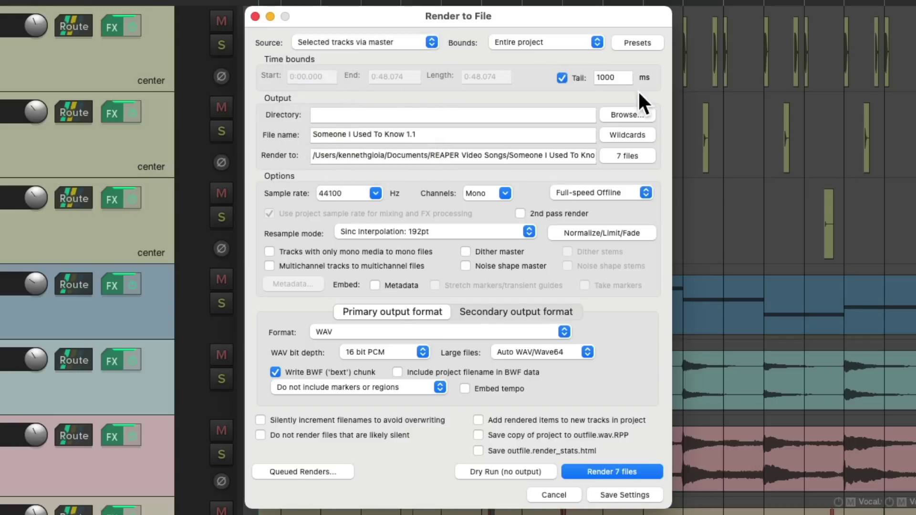
- Choose the STEMS folder inside Renders as the output directory for the render
left_click(639, 114)
left_click(640, 135)
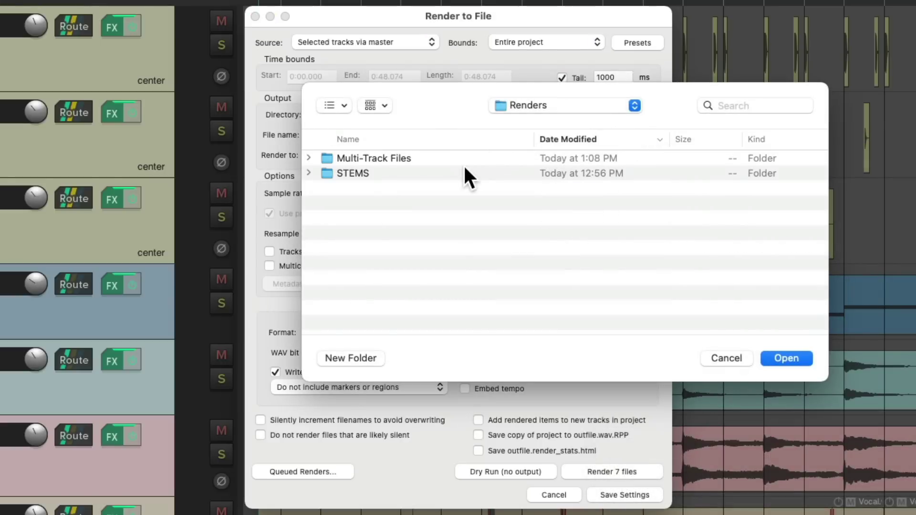
left_click(466, 173)
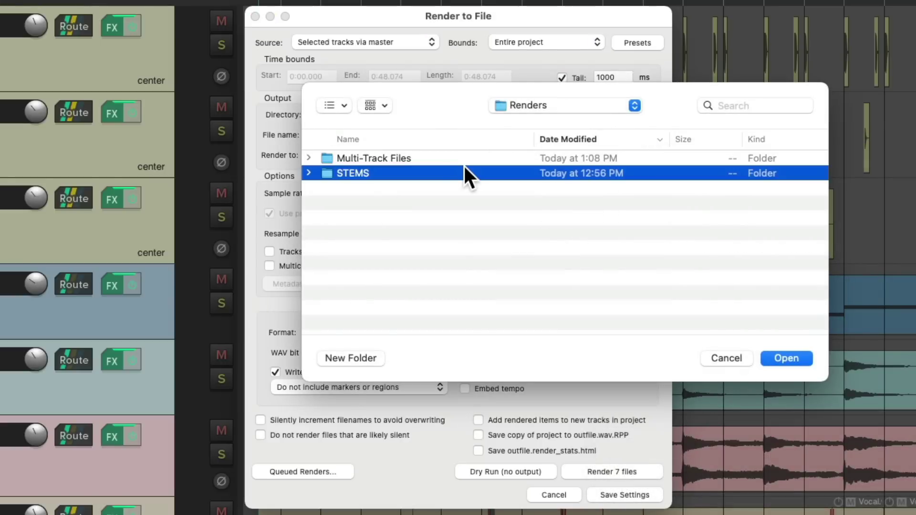
double_click(429, 172)
key("Return")
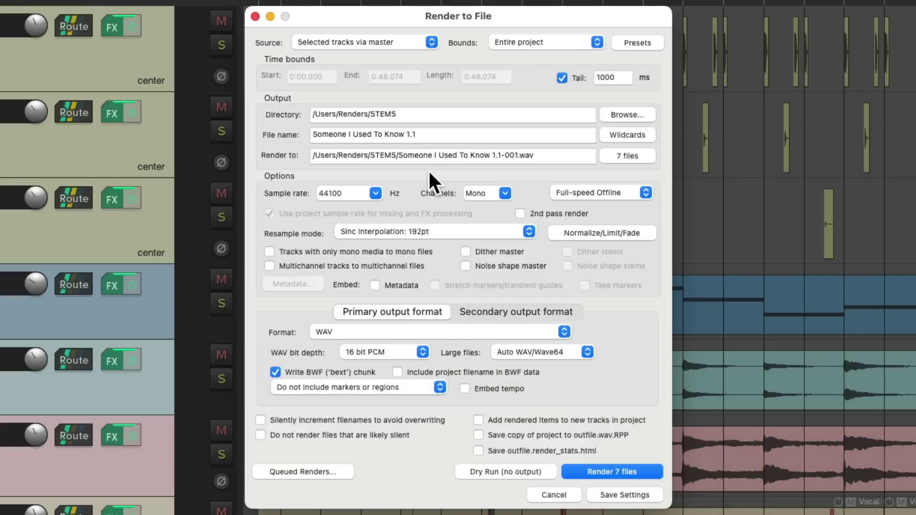
- Configure the render as a 48000 Hz stereo WAV with a bit depth of 24 bit PCM
left_click(376, 193)
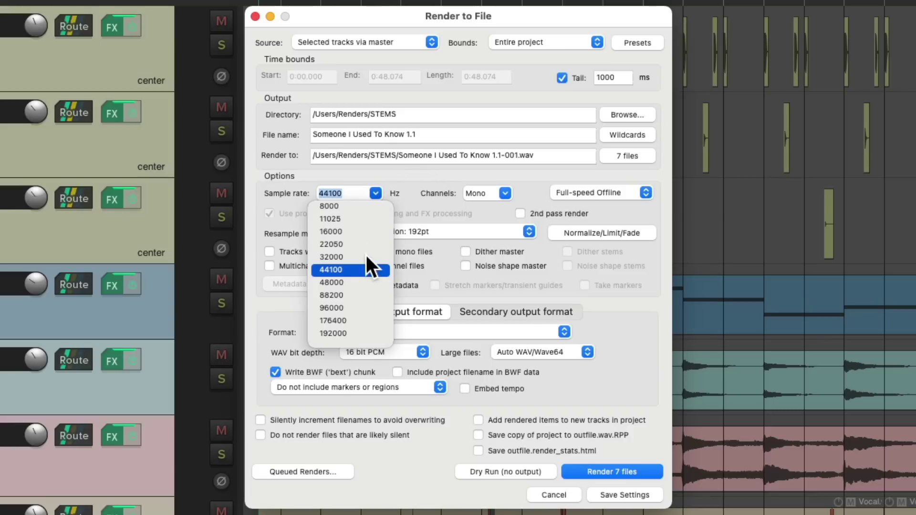
left_click(360, 283)
left_click(505, 193)
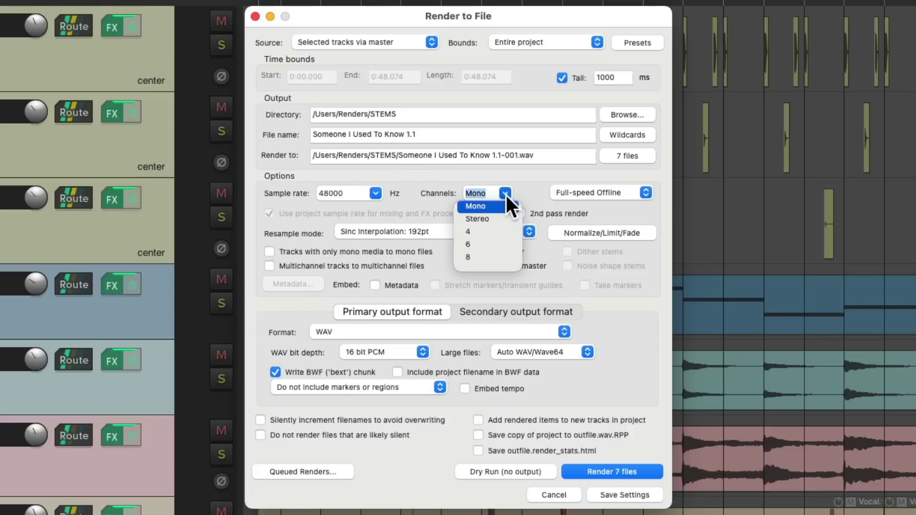
left_click(505, 217)
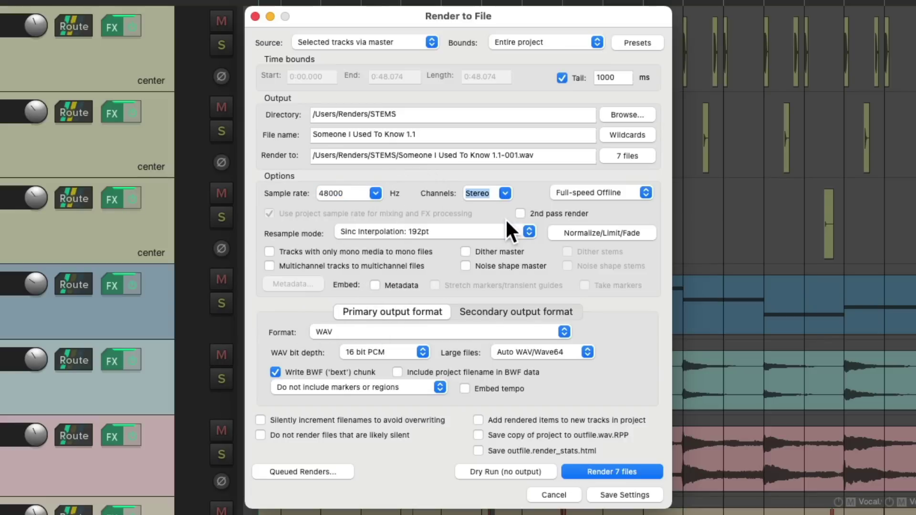
left_click(466, 329)
left_click(466, 330)
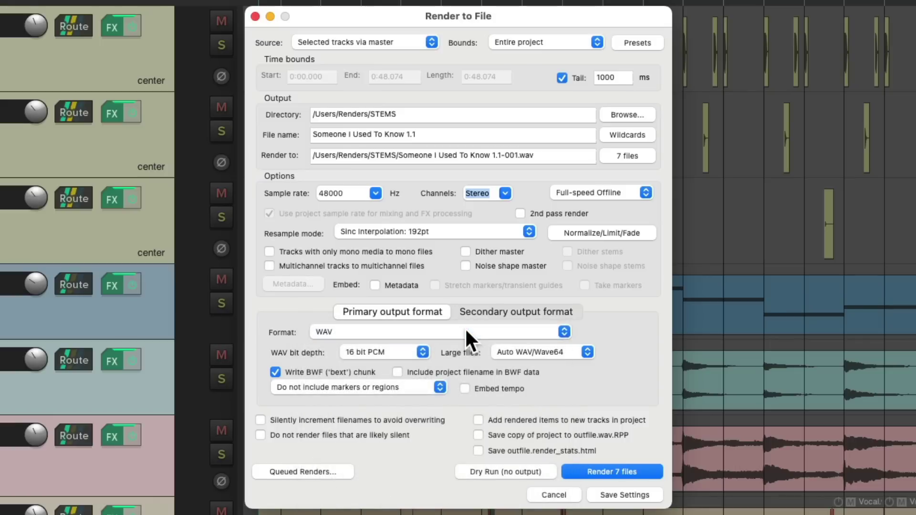
left_click(420, 353)
left_click(421, 370)
- Replace the render file name with the $track wildcard and render the selected tracks as stems
left_click(635, 134)
mouse_move(632, 155)
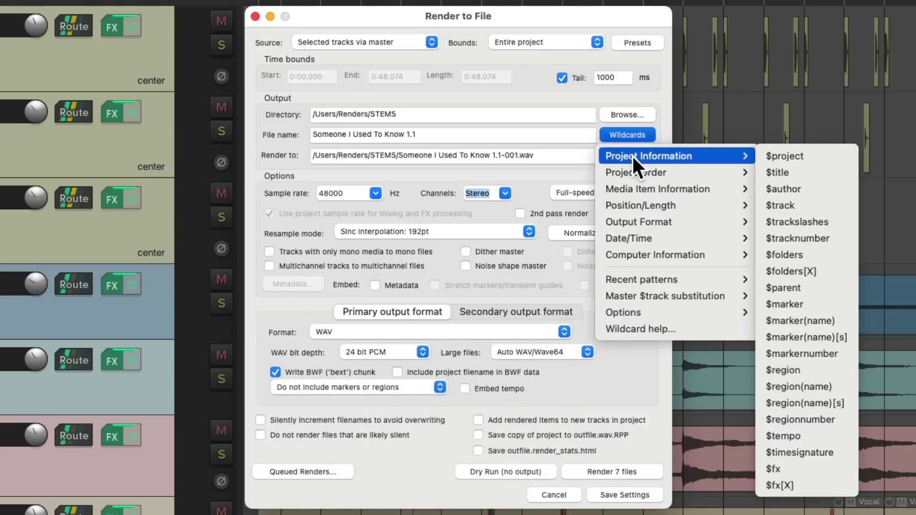
left_click(815, 199)
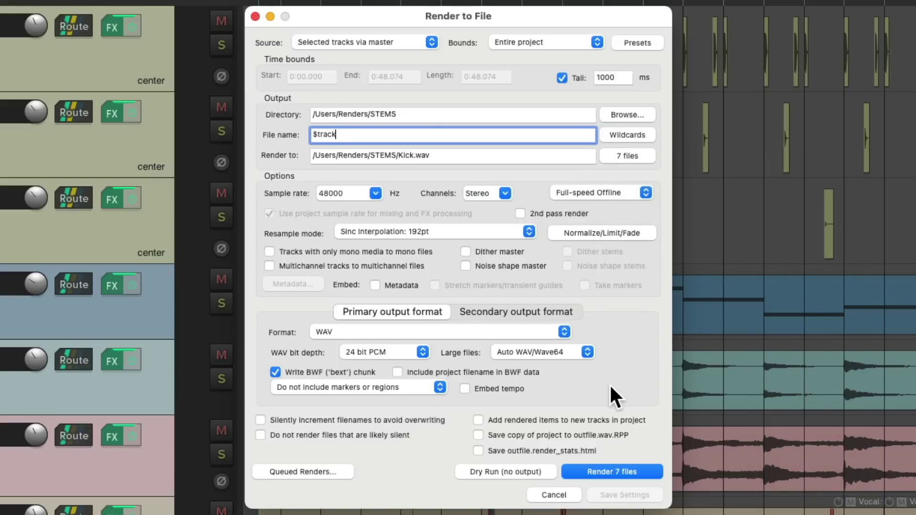
left_click(614, 469)
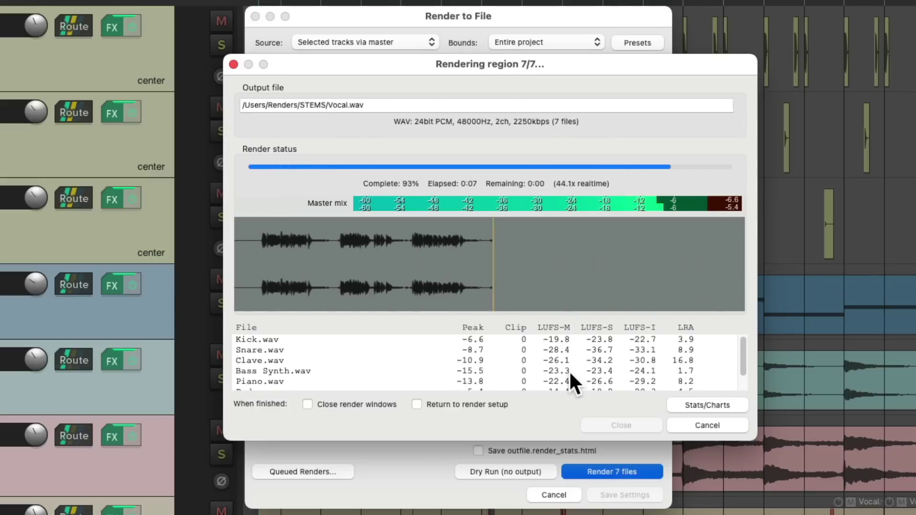
left_click(604, 424)
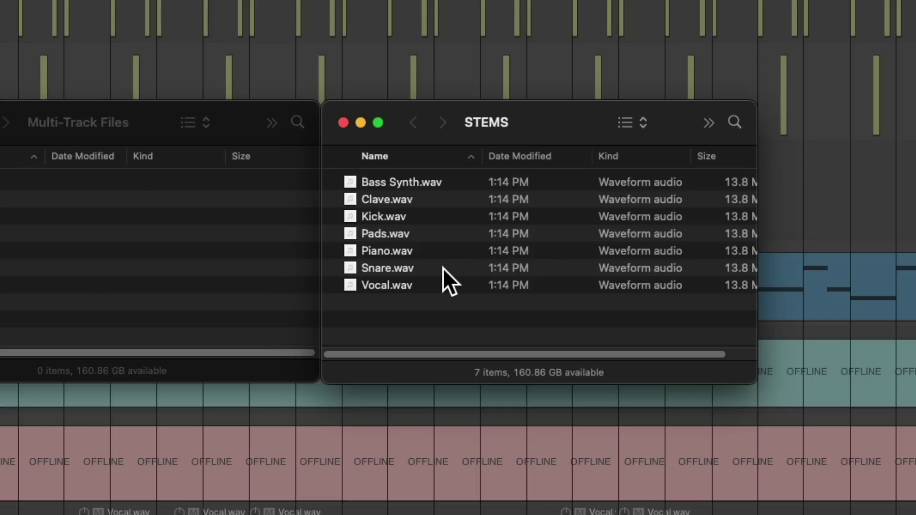
- Preview the rendered Snare.wav and Vocal.wav in the STEMS folder in Finder
left_click(441, 267)
key("space")
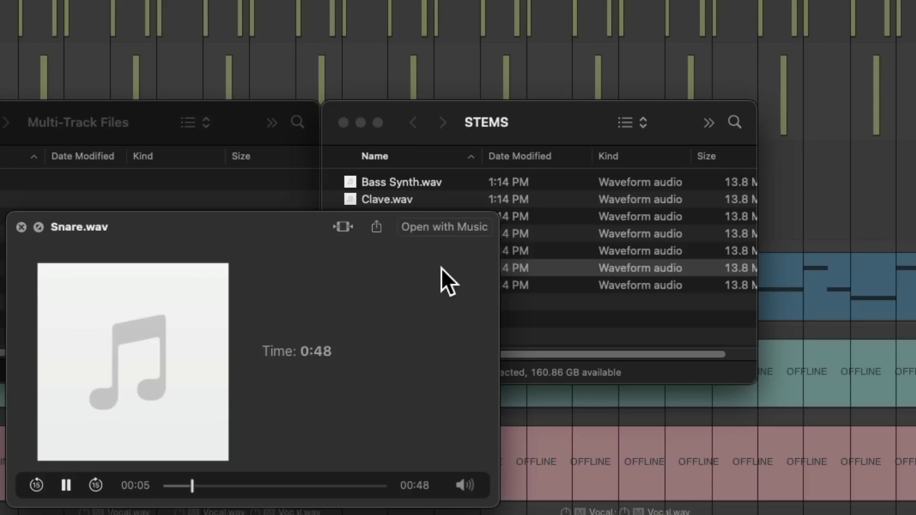
left_click(21, 227)
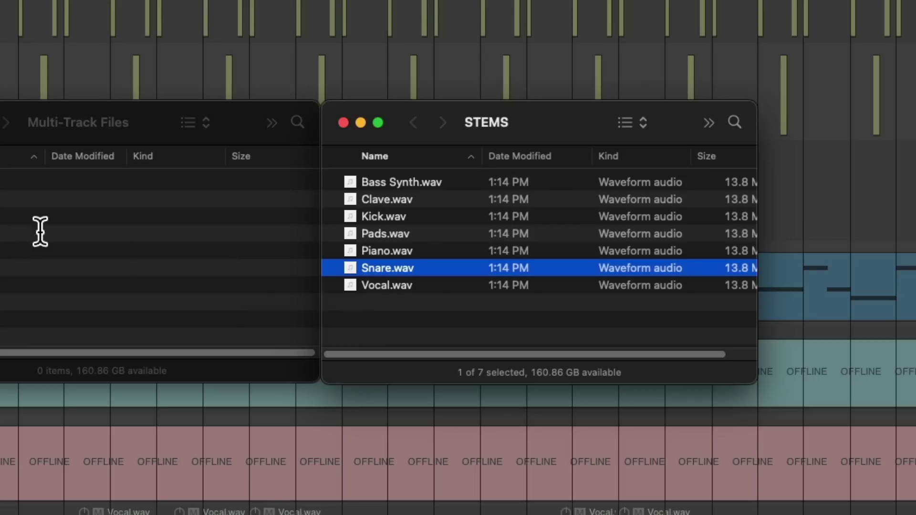
left_click(429, 282)
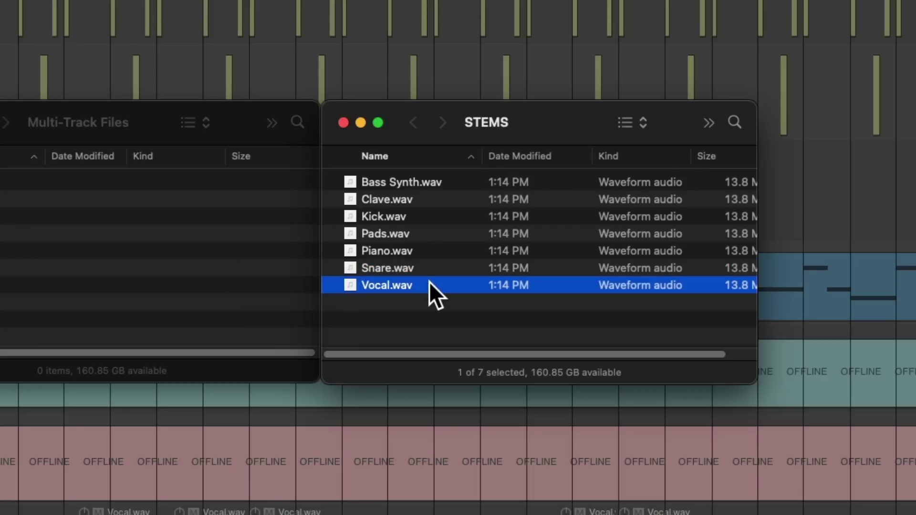
key("space")
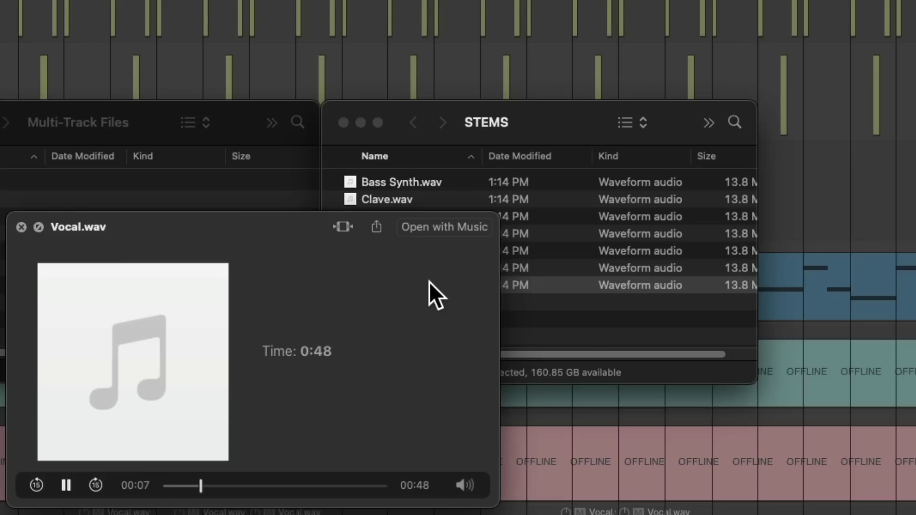
left_click(21, 227)
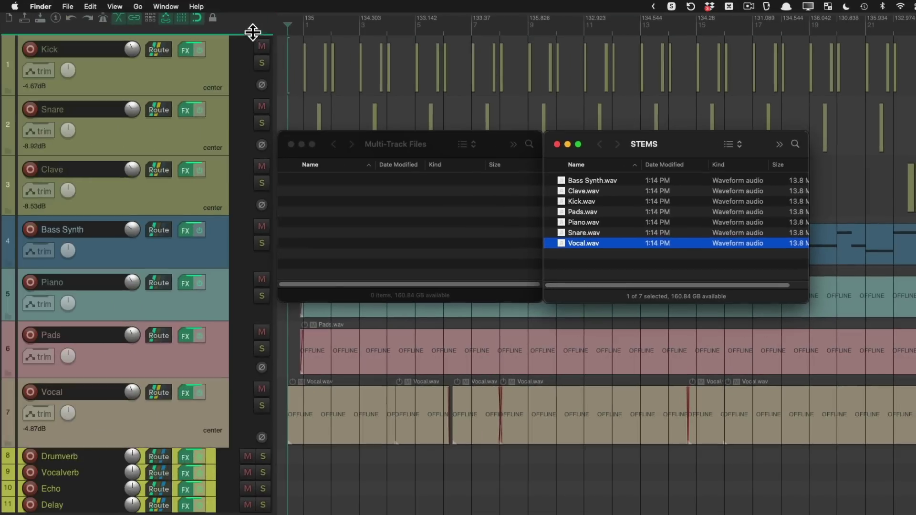
- Create a new project tab in REAPER and import all WAV files from the STEMS folder as separate tracks
left_click(245, 28)
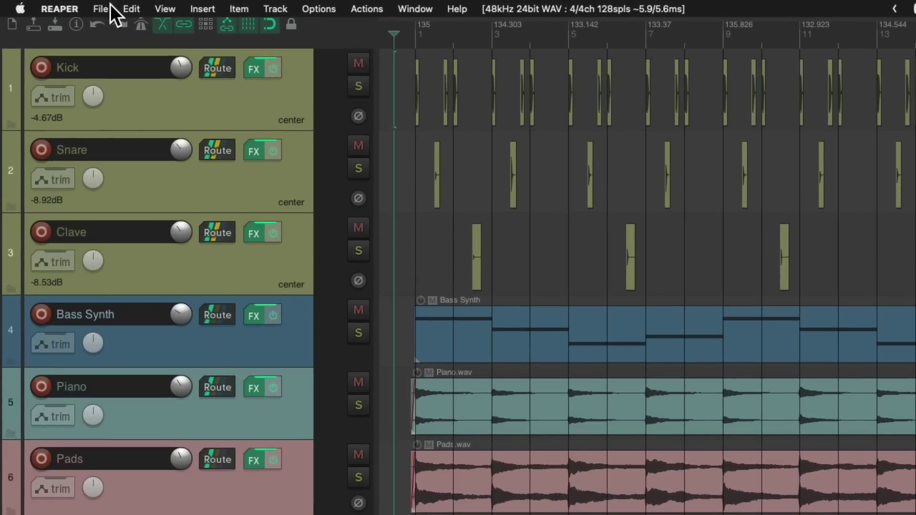
left_click(92, 4)
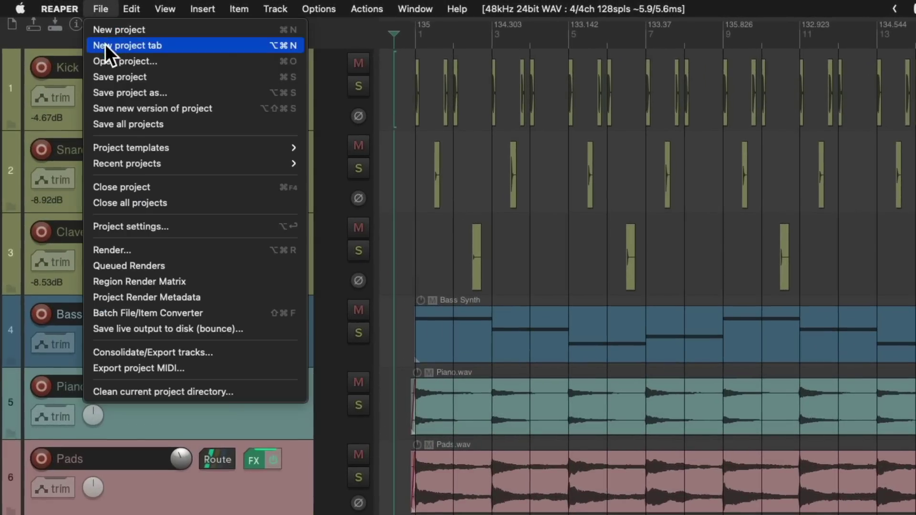
left_click(105, 45)
key("super+Tab")
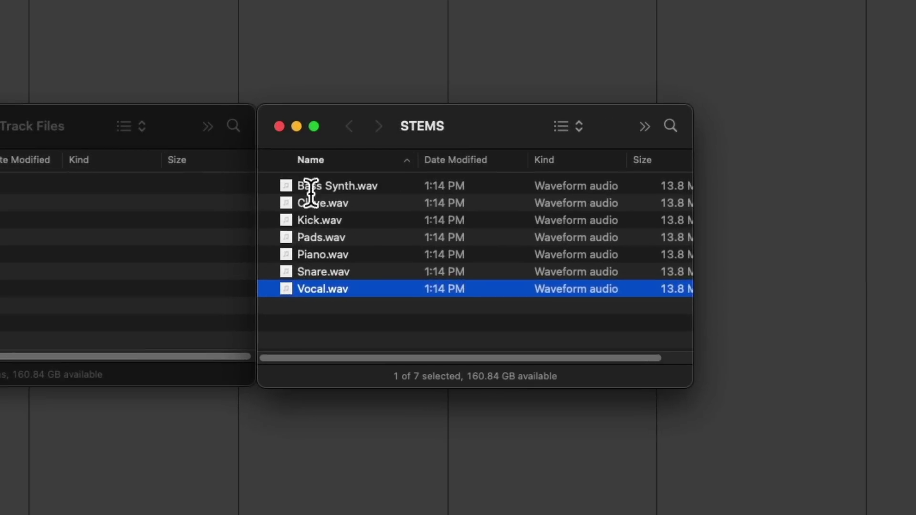
key("super+a")
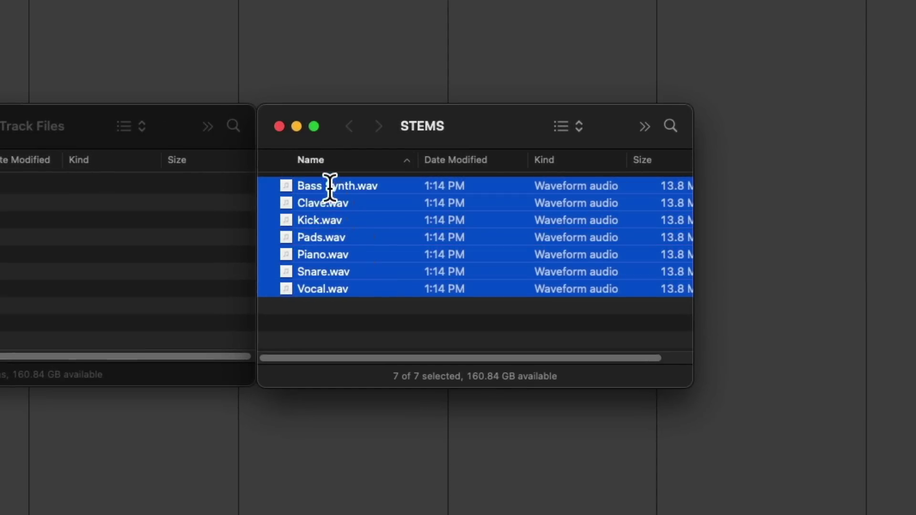
left_click_drag(331, 184, 130, 130)
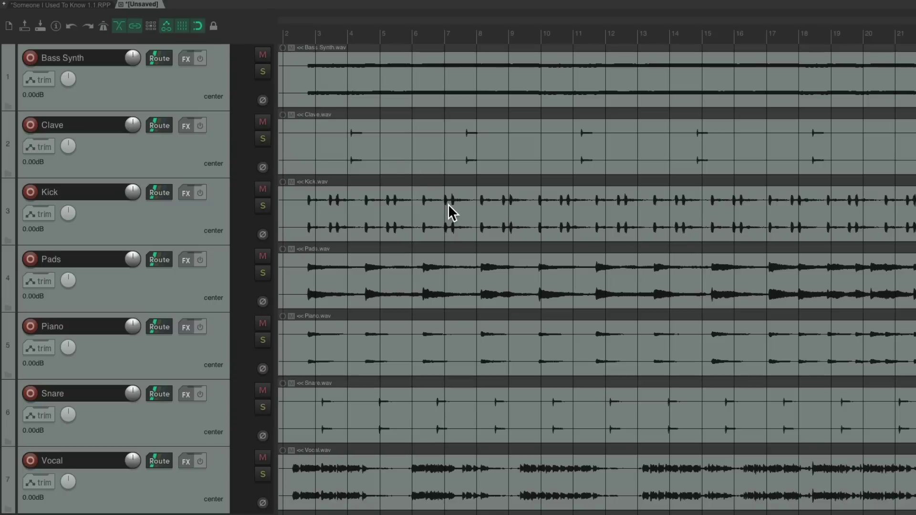
- Play all imported stems together and again with the Vocal track temporarily muted
key("space")
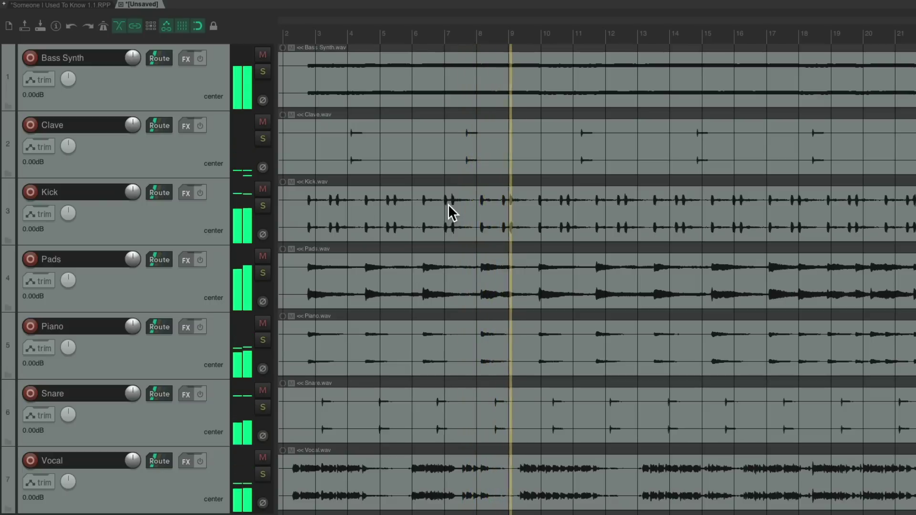
key("space")
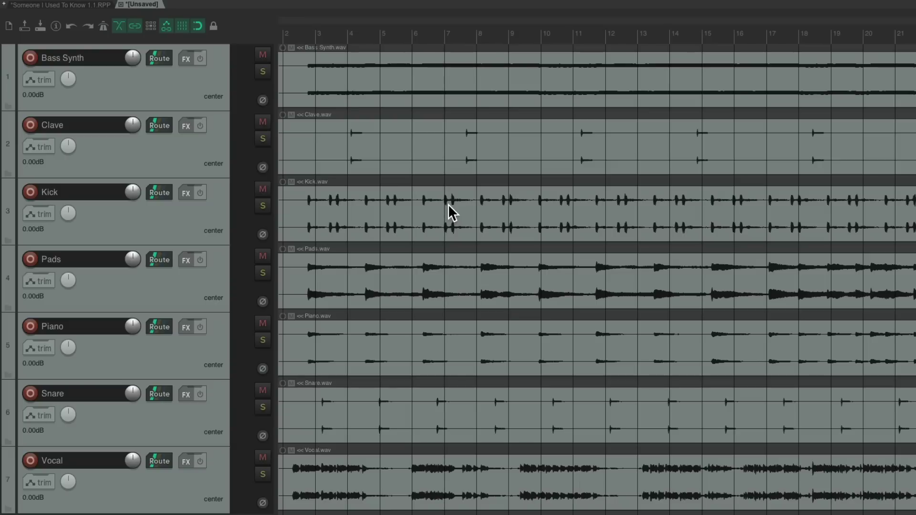
left_click(262, 459)
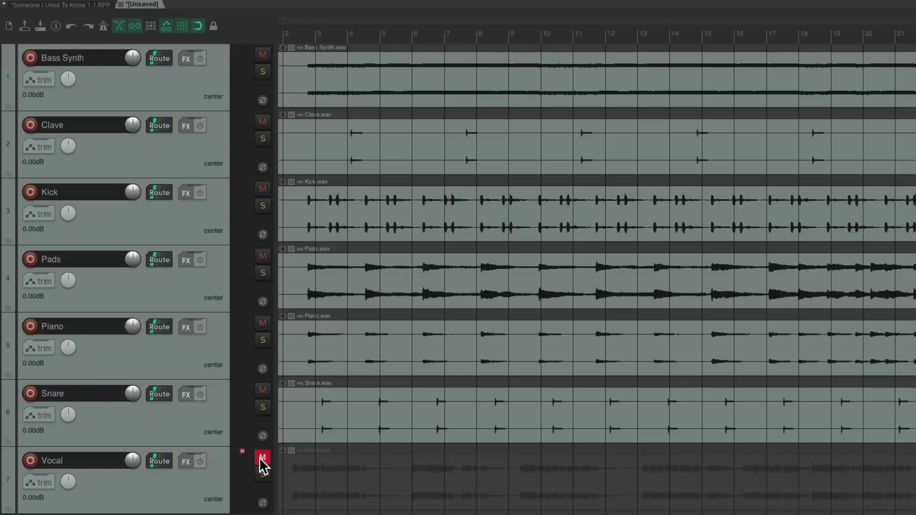
key("space")
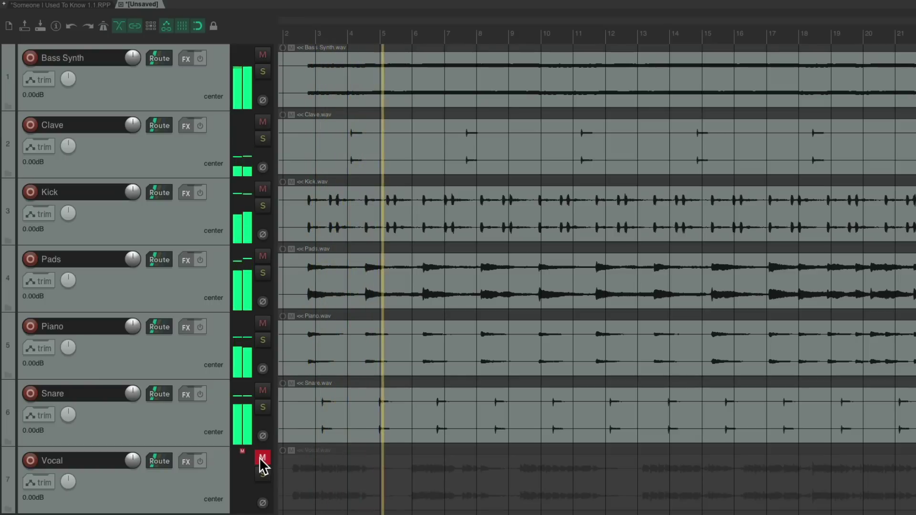
key("space")
left_click(262, 459)
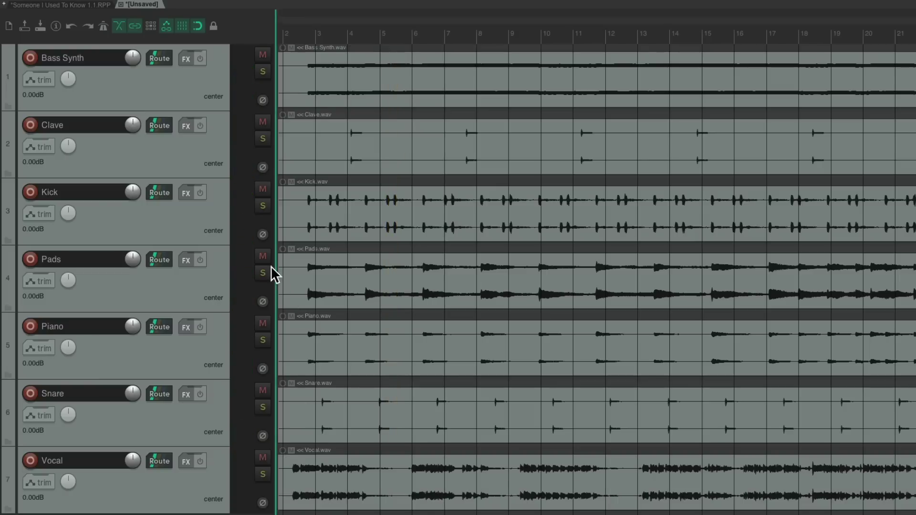
- Play the imported stems with the Pads and Piano tracks temporarily muted
left_click(263, 256)
left_click(264, 323)
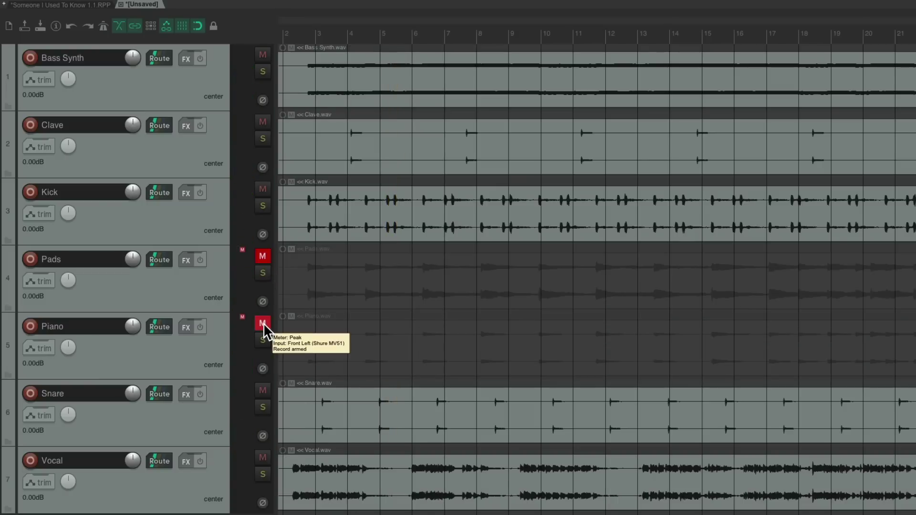
key("space")
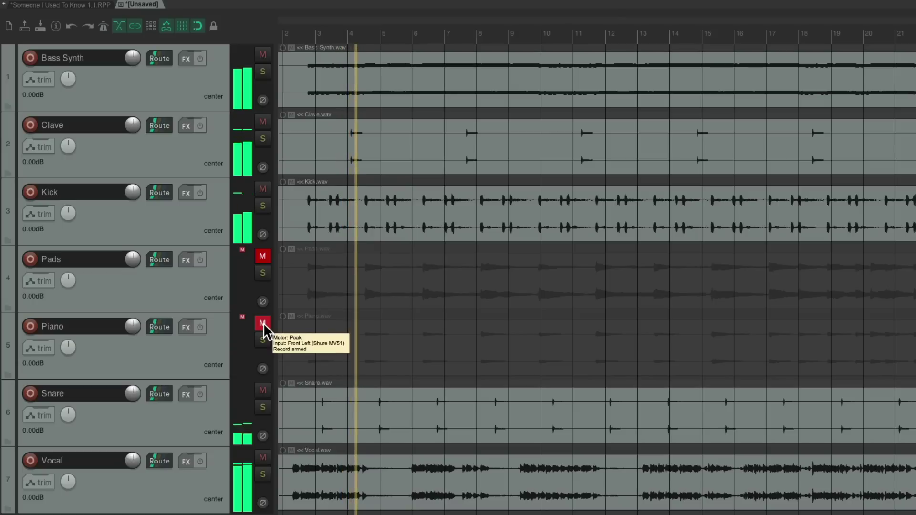
key("space")
left_click(264, 323)
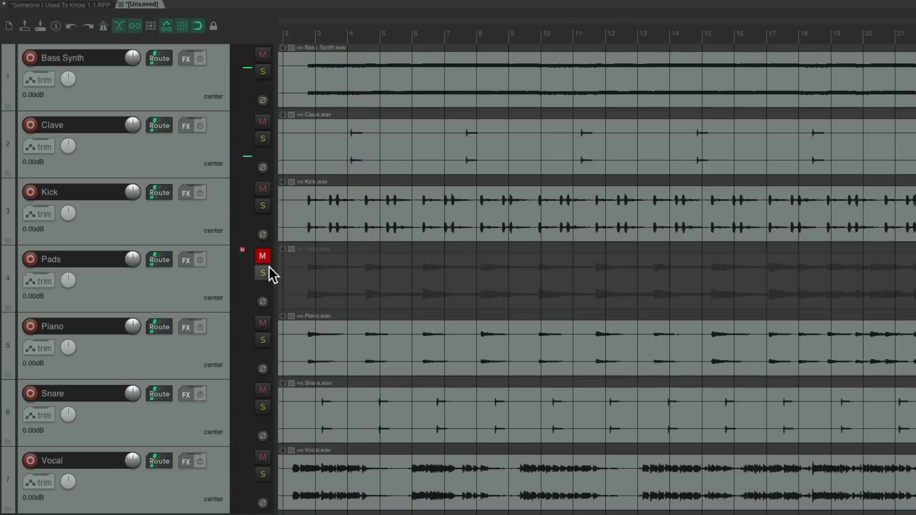
left_click(262, 256)
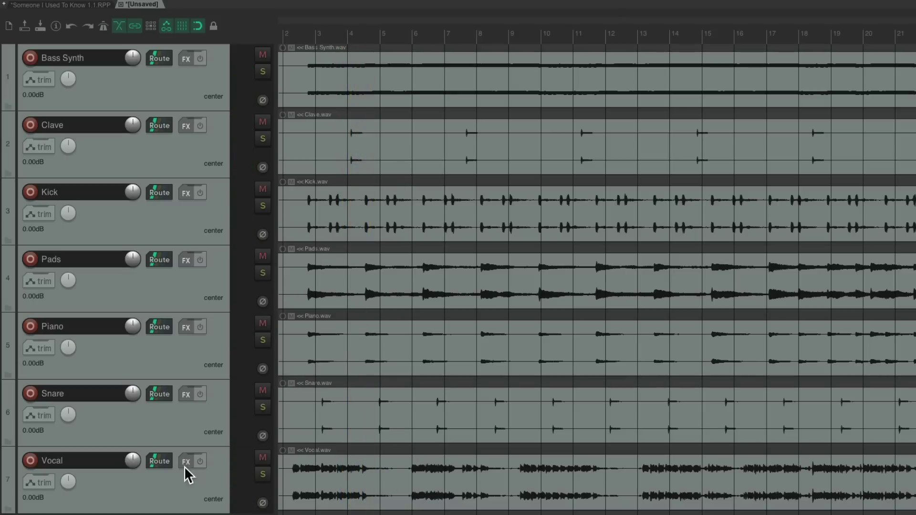
- Lower the Vocal track's volume to about -5.84 dB and play back the stems
left_click_drag(132, 461, 132, 478)
key("space")
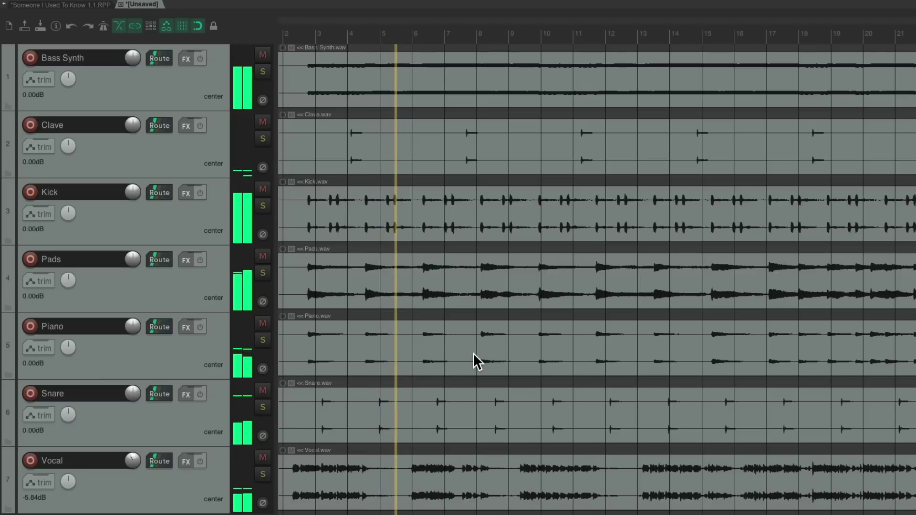
key("space")
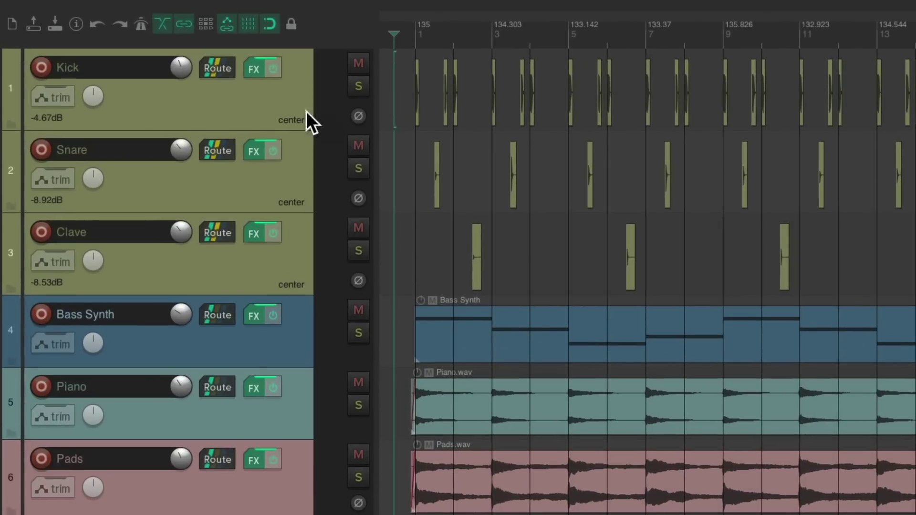
- In the original project, insert a new track above Kick and name it Drums
left_click(188, 69)
key("ctrl+t")
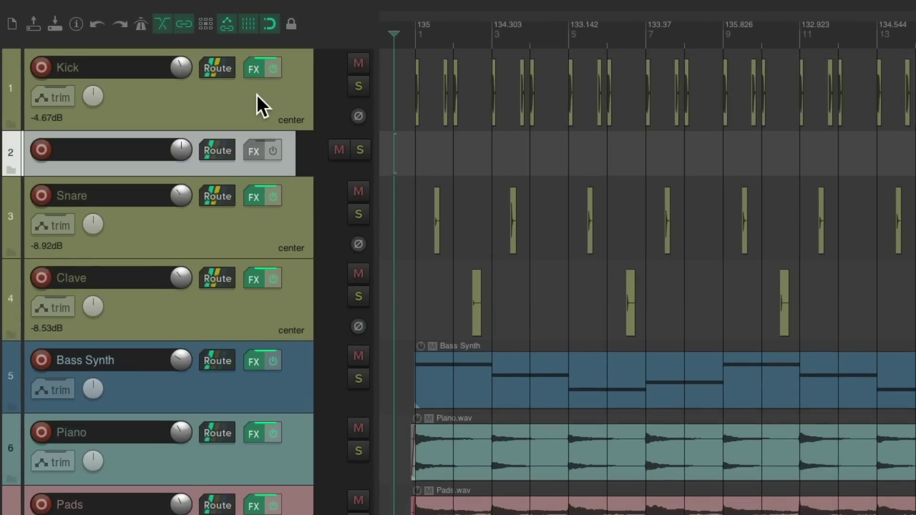
left_click_drag(225, 162, 189, 62)
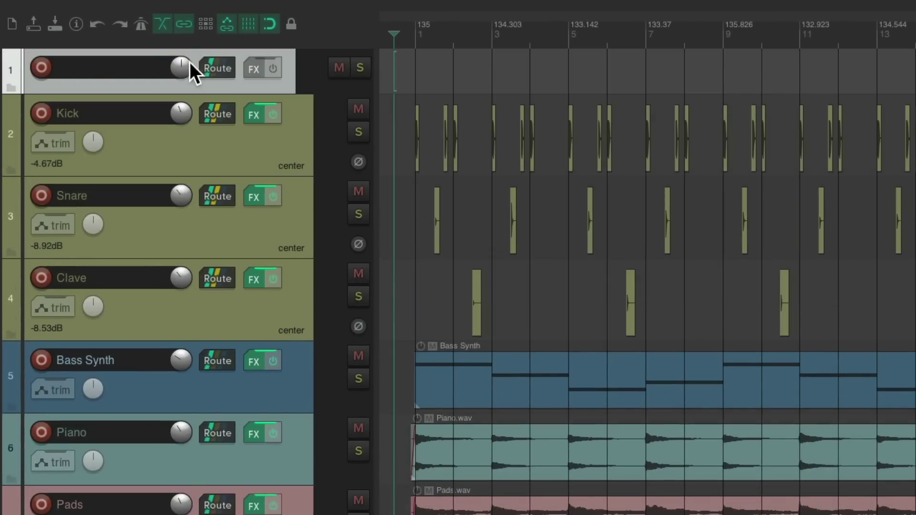
double_click(145, 67)
type("Drums")
key("Return")
- Move the Kick, Snare and Clave tracks into the Drums track as a folder
left_click(191, 149)
left_click(205, 303, "shift")
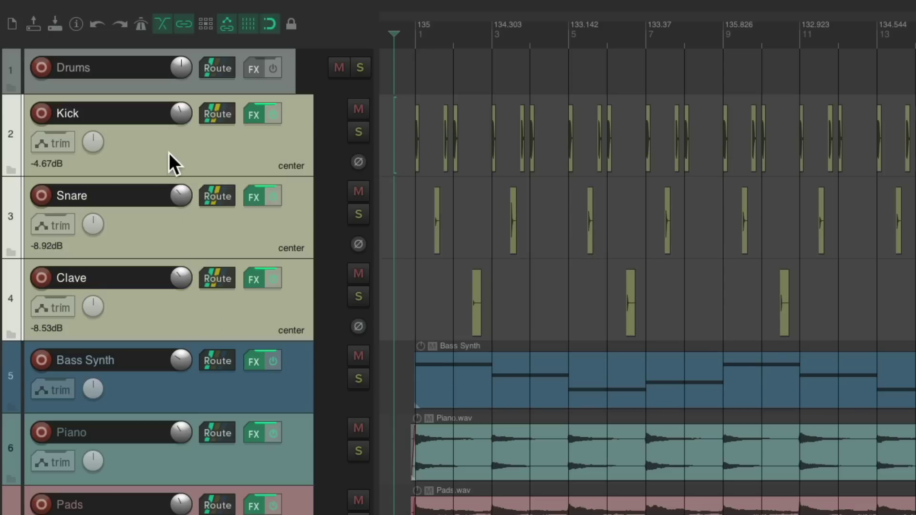
left_click_drag(169, 153, 147, 74)
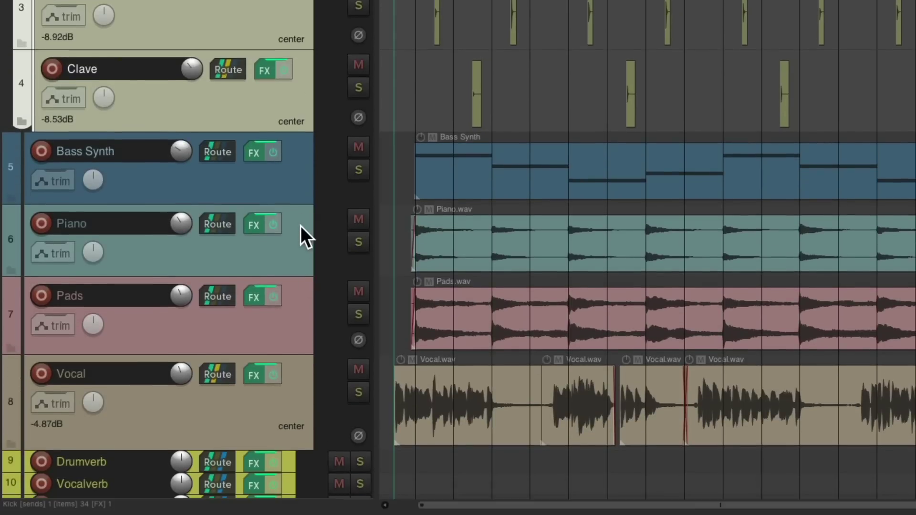
- Insert a new track below Bass Synth and name it Keys
left_click(287, 179)
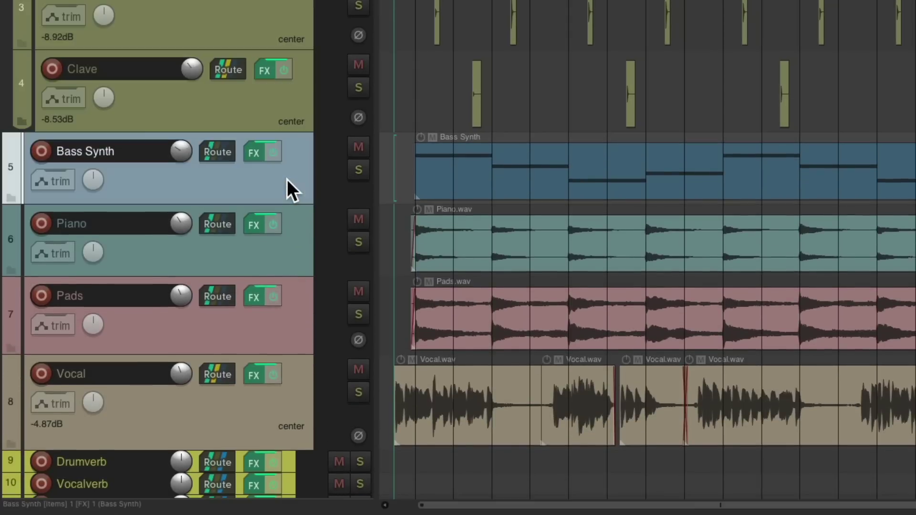
key("ctrl+t")
double_click(143, 217)
type("Keys")
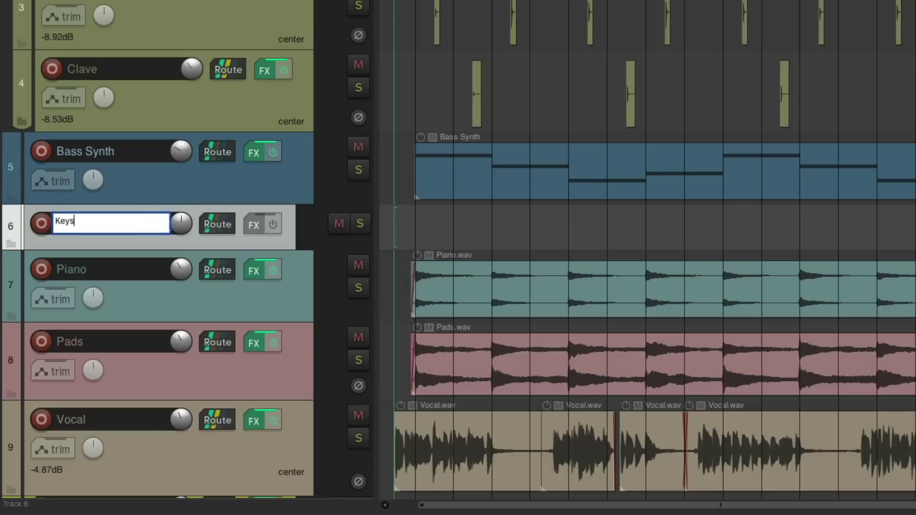
key("Return")
- Move the Piano and Pads tracks into the Keys track as a folder
left_click(216, 305)
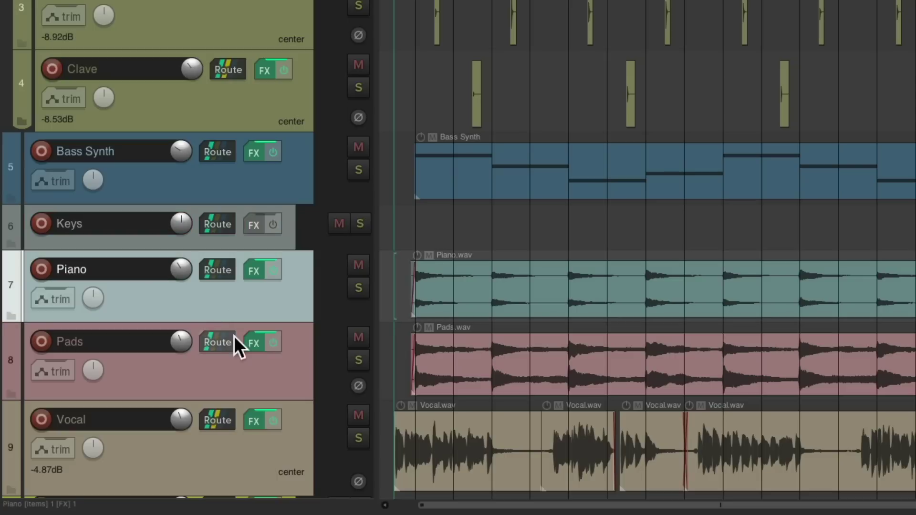
left_click(231, 361, "shift")
left_click_drag(224, 308, 227, 268)
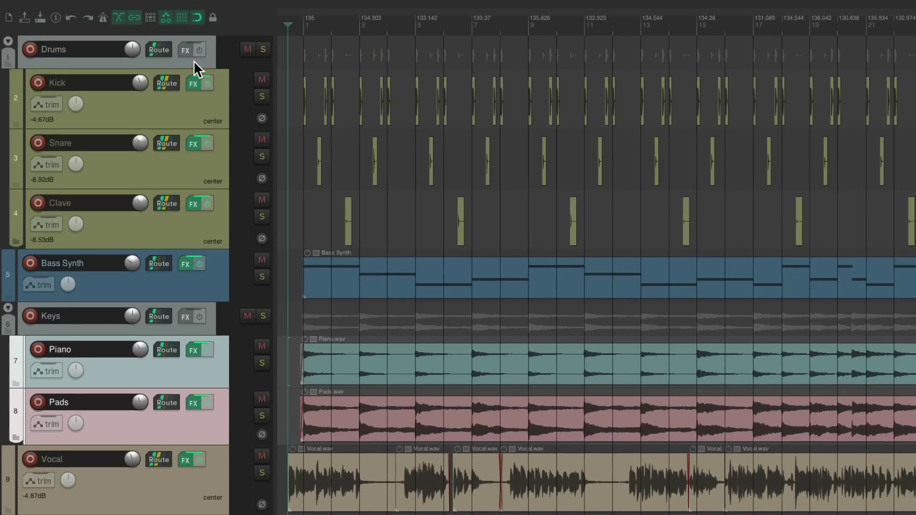
- Render only the Drums, Bass Synth, Keys and Vocal tracks via master as WAV stems named $track in the STEMS folder
left_click(198, 64)
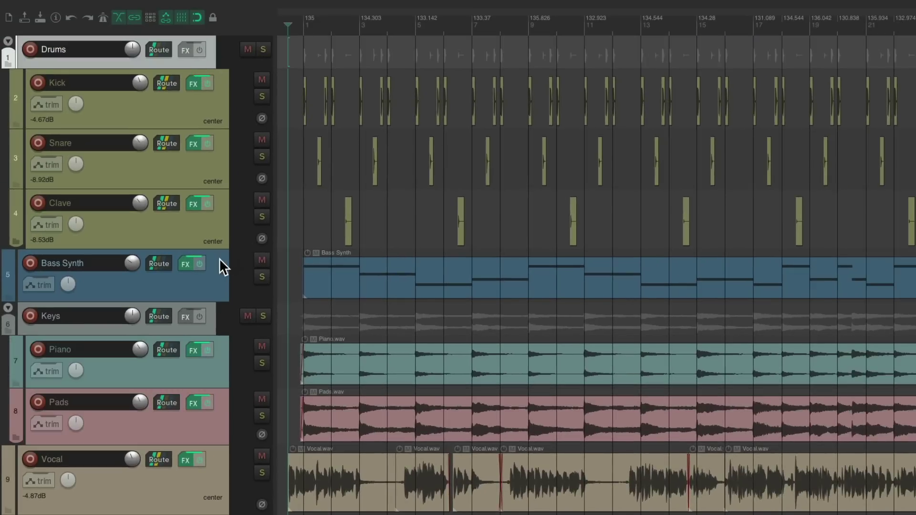
left_click(217, 275)
left_click(209, 325)
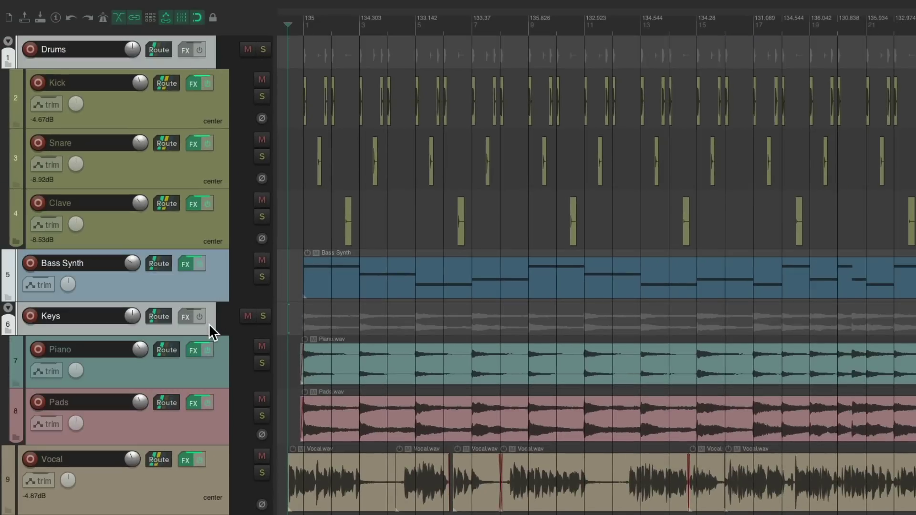
left_click(220, 462)
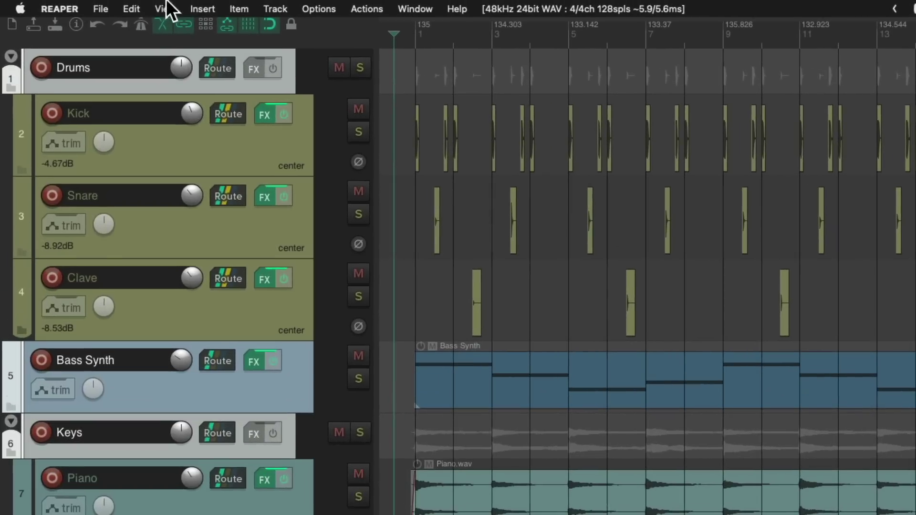
left_click(102, 3)
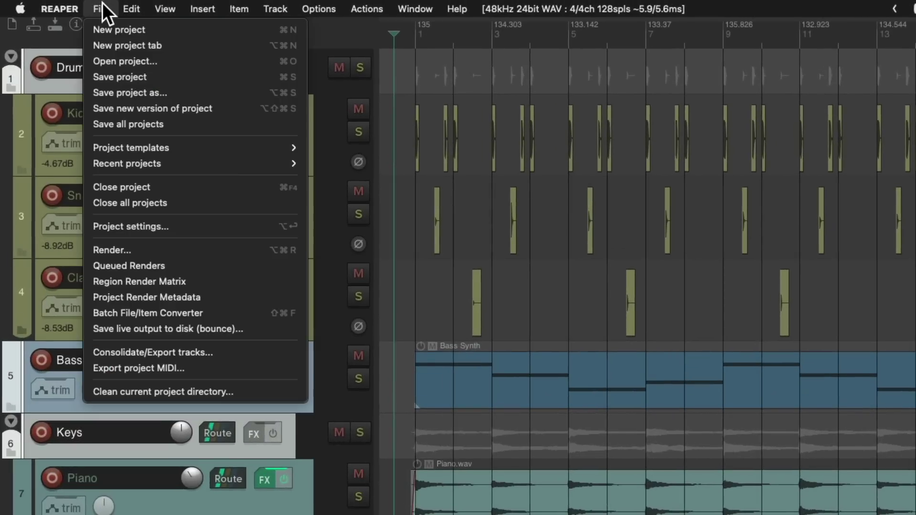
left_click(90, 253)
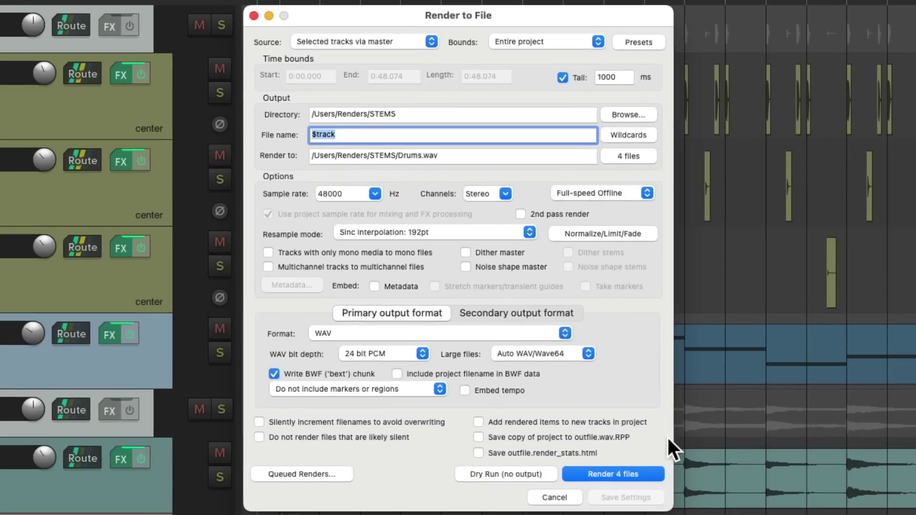
left_click(648, 471)
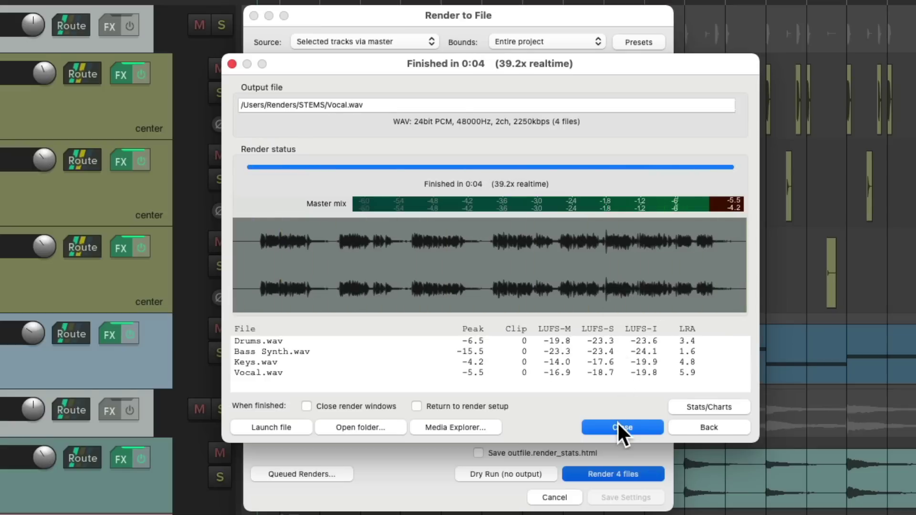
left_click(617, 424)
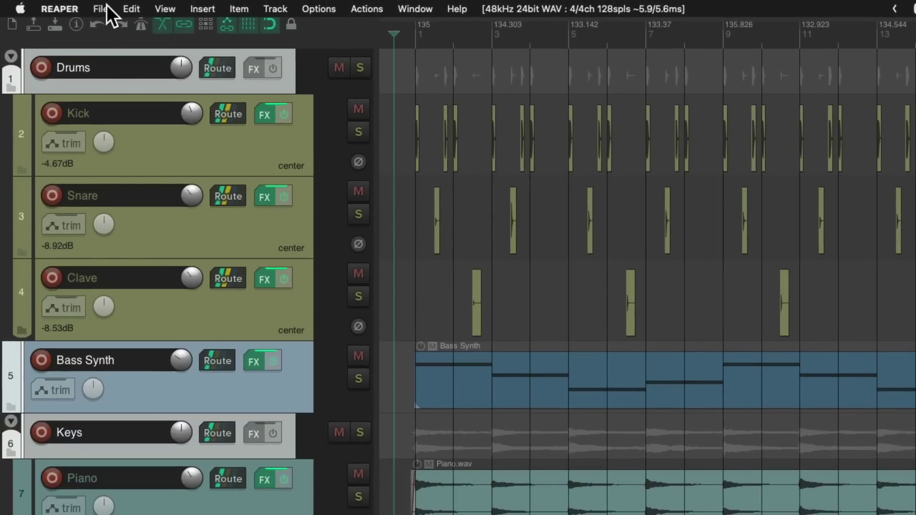
- Create a new project tab and import Bass Synth.wav, Drums.wav, Keys.wav and Vocal.wav from the STEMS folder as separate tracks
left_click(107, 6)
left_click(101, 41)
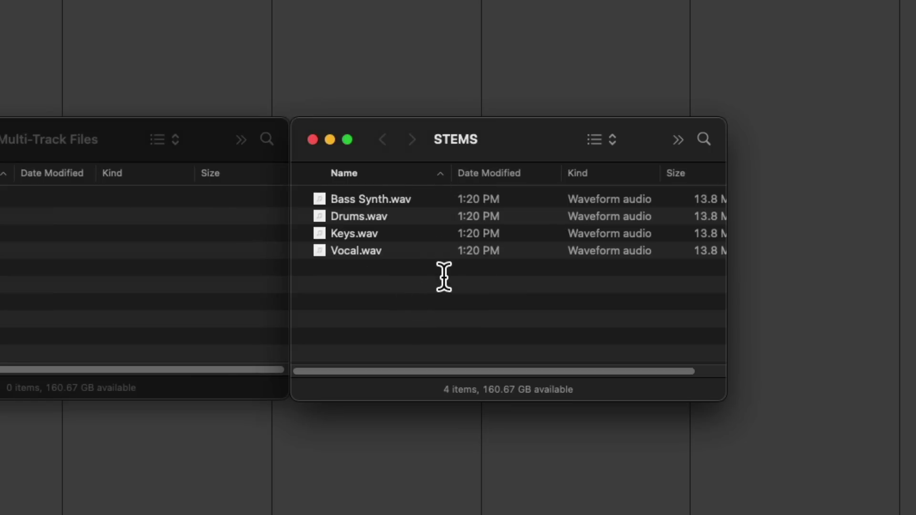
left_click(414, 251)
left_click(431, 201, "shift")
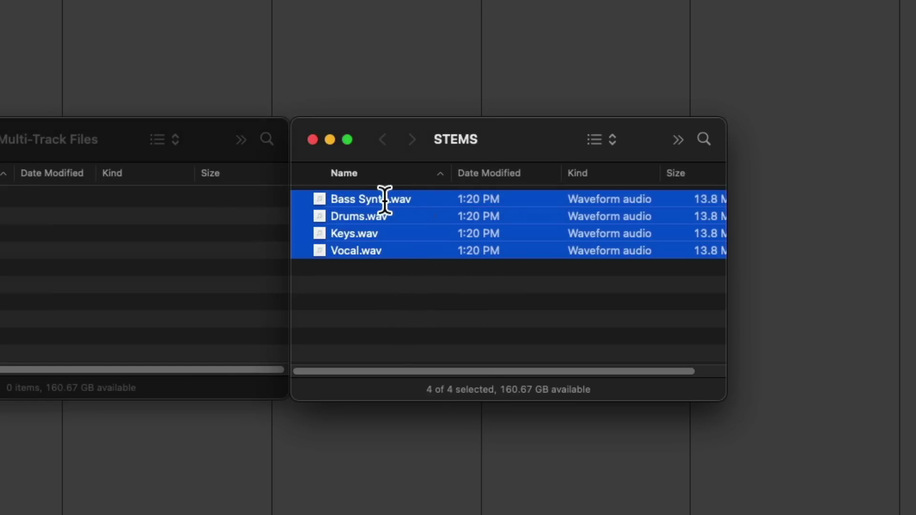
left_click_drag(385, 201, 210, 174)
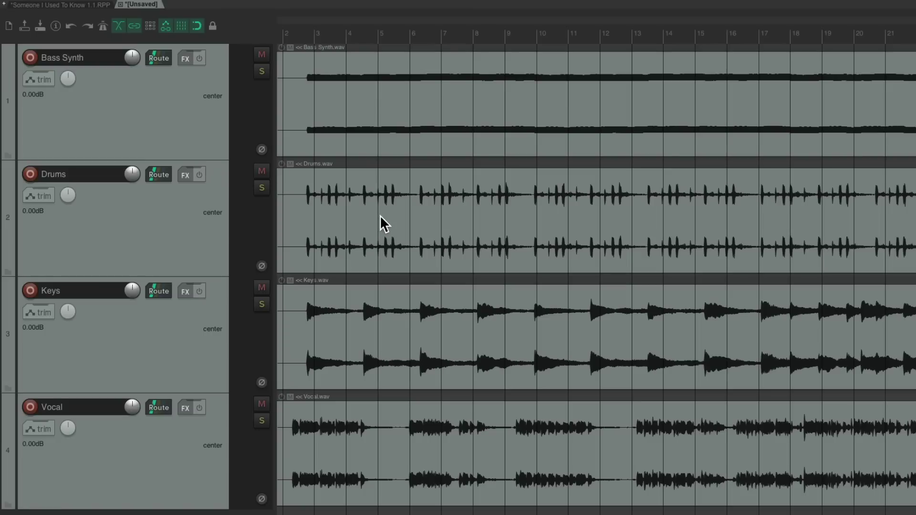
- Play the four grouped stems, briefly muting Vocal and lowering its volume to about -6.25 dB
key("space")
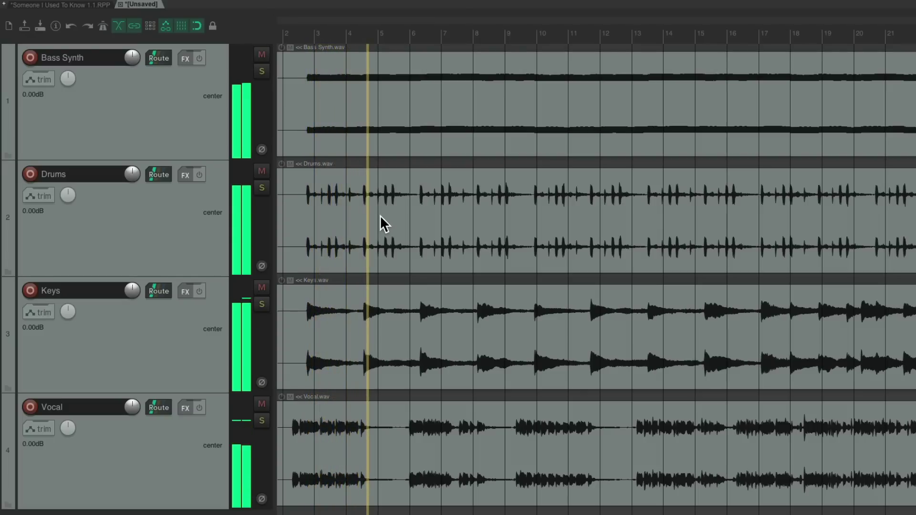
left_click(265, 402)
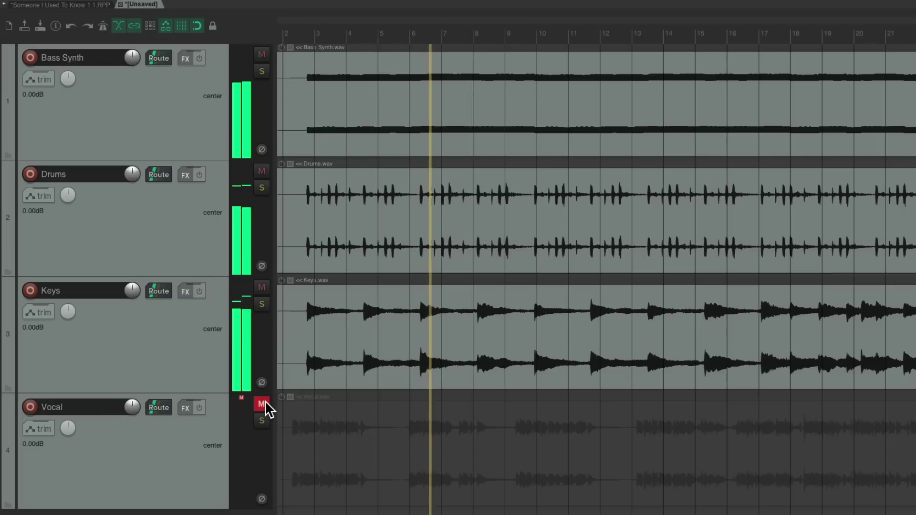
left_click(265, 402)
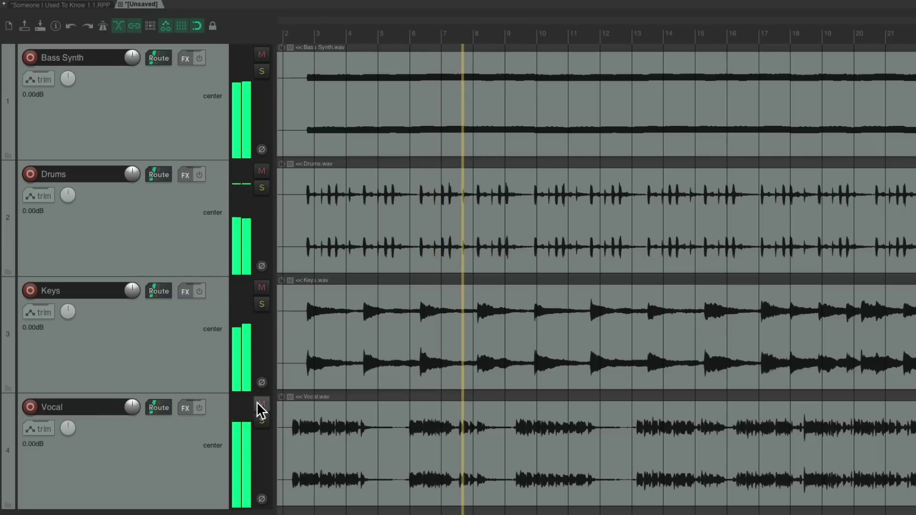
left_click_drag(133, 408, 134, 422)
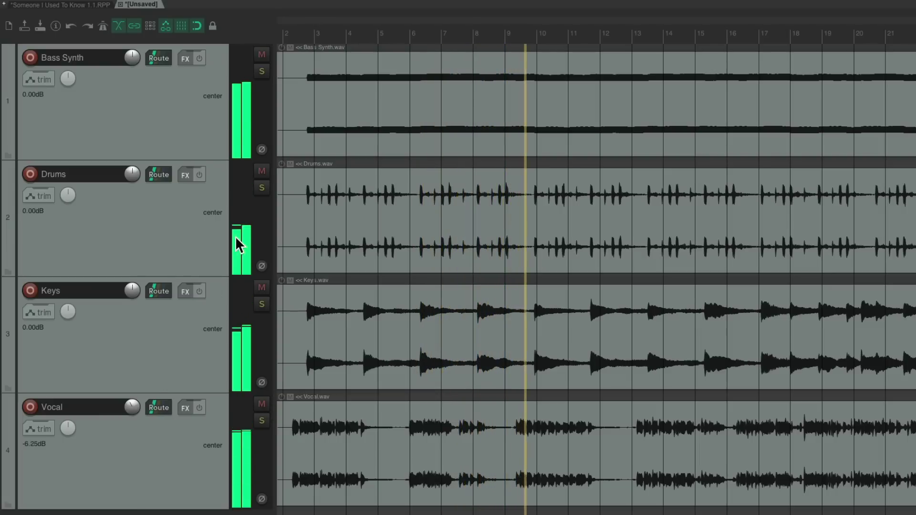
- Listen with Bass Synth and Drums temporarily muted and Vocal reset to 0.00 dB, ending with all tracks unmuted and playback stopped
left_click(261, 55)
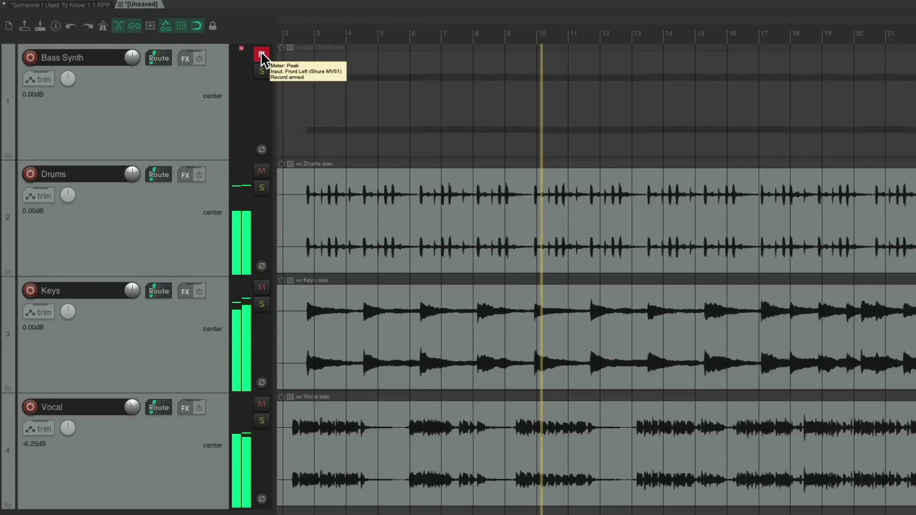
double_click(136, 407)
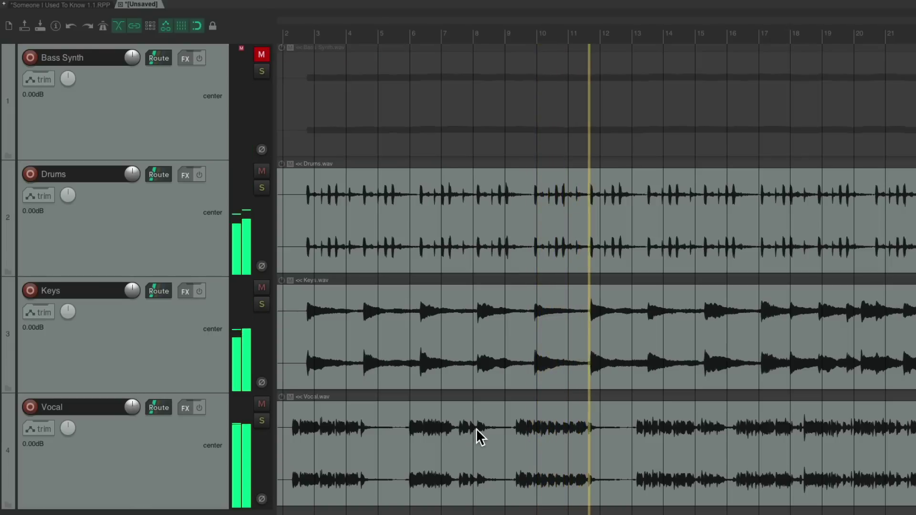
left_click(262, 171)
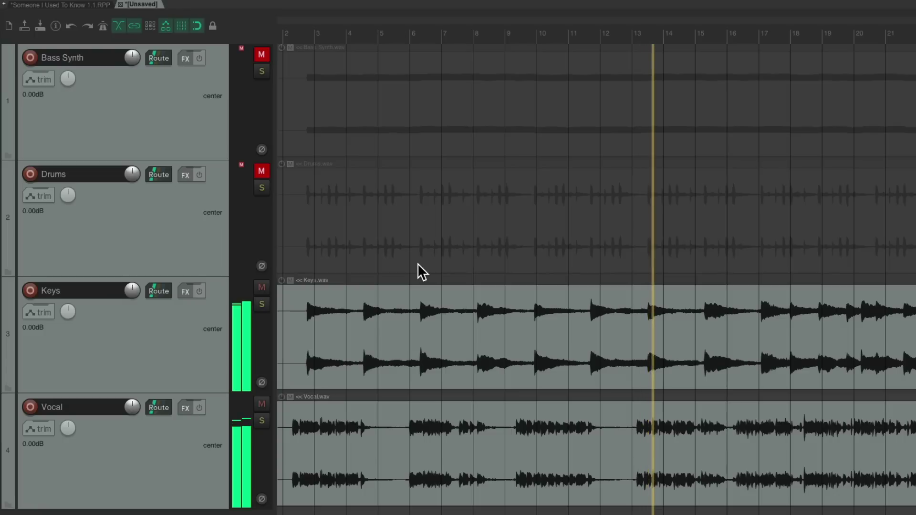
left_click(265, 55)
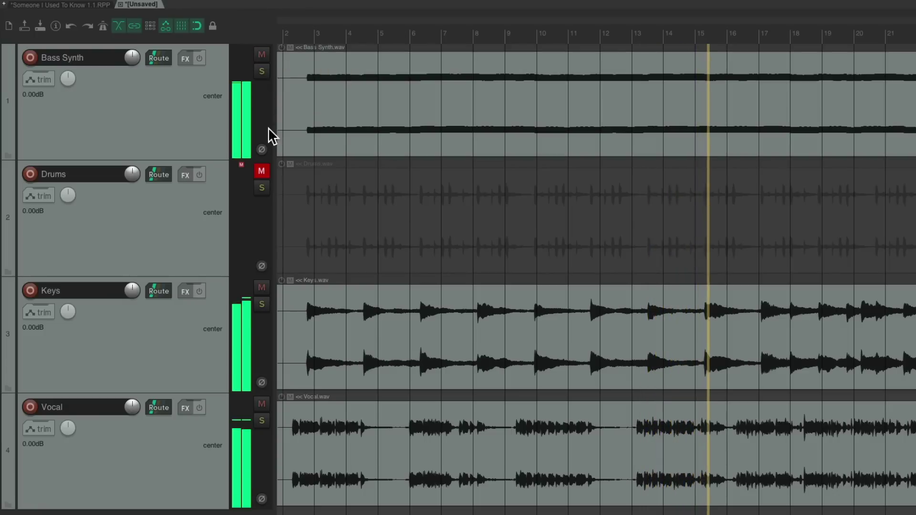
left_click(263, 171)
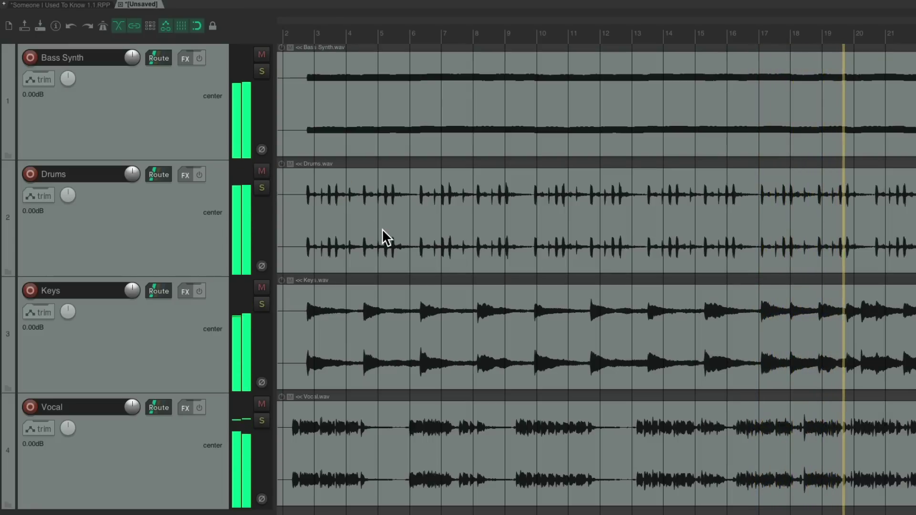
key("space")
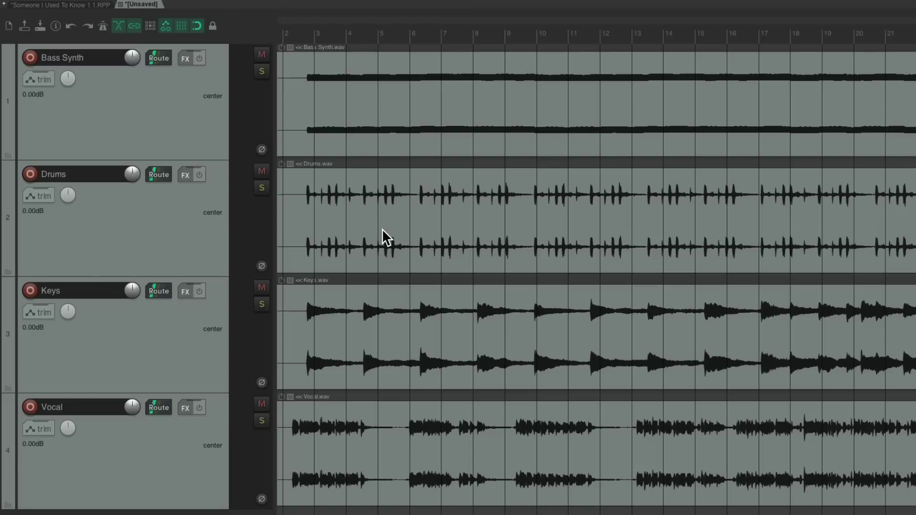